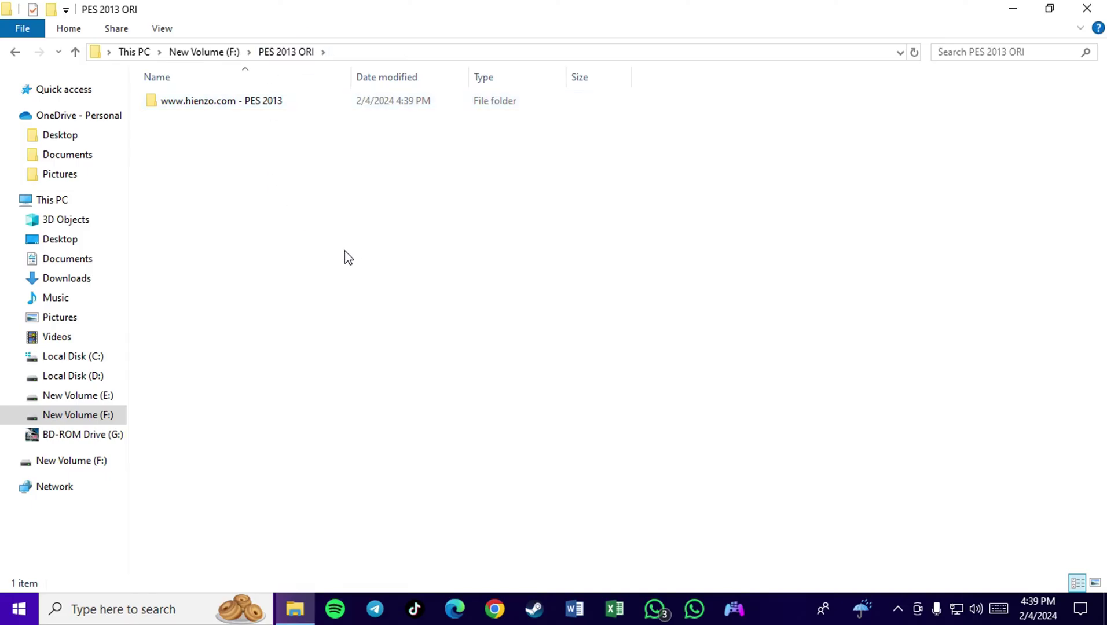
pyautogui.click(264, 100)
pyautogui.doubleClick(265, 101)
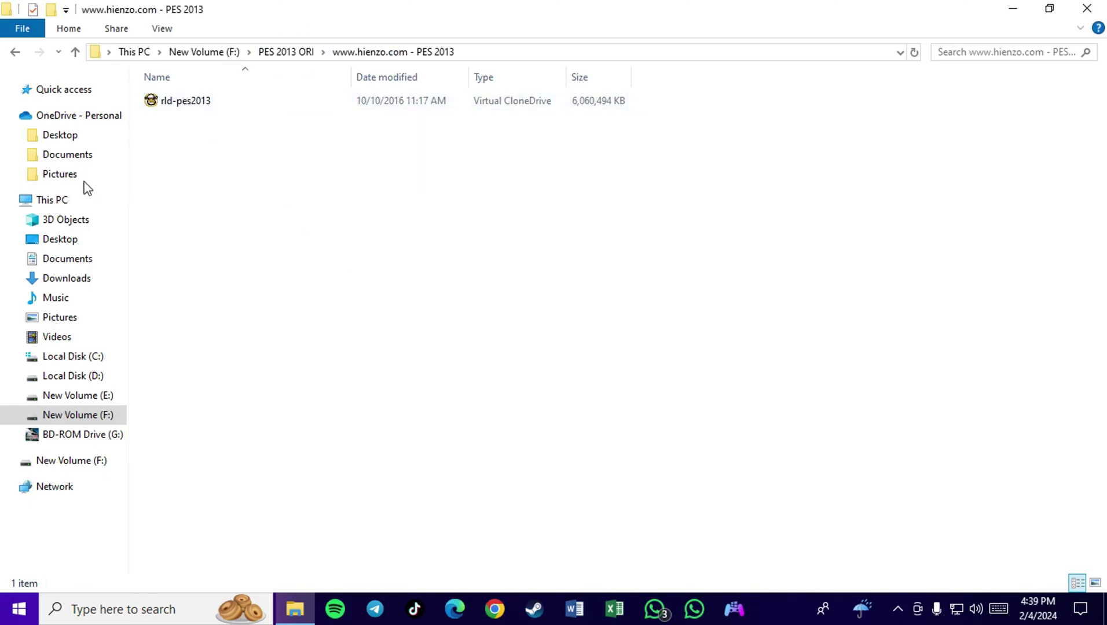
pyautogui.click(185, 106)
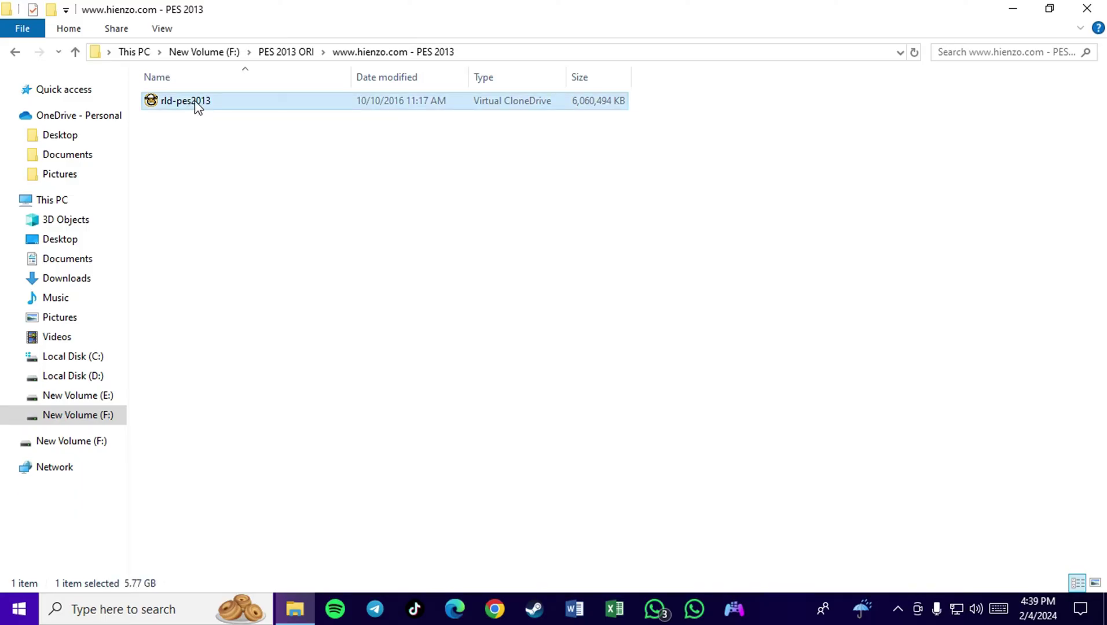
pyautogui.rightClick(195, 102)
# Step: Extract rld-pes2013 into its folder, then select the extracted Setup application
pyautogui.click(254, 293)
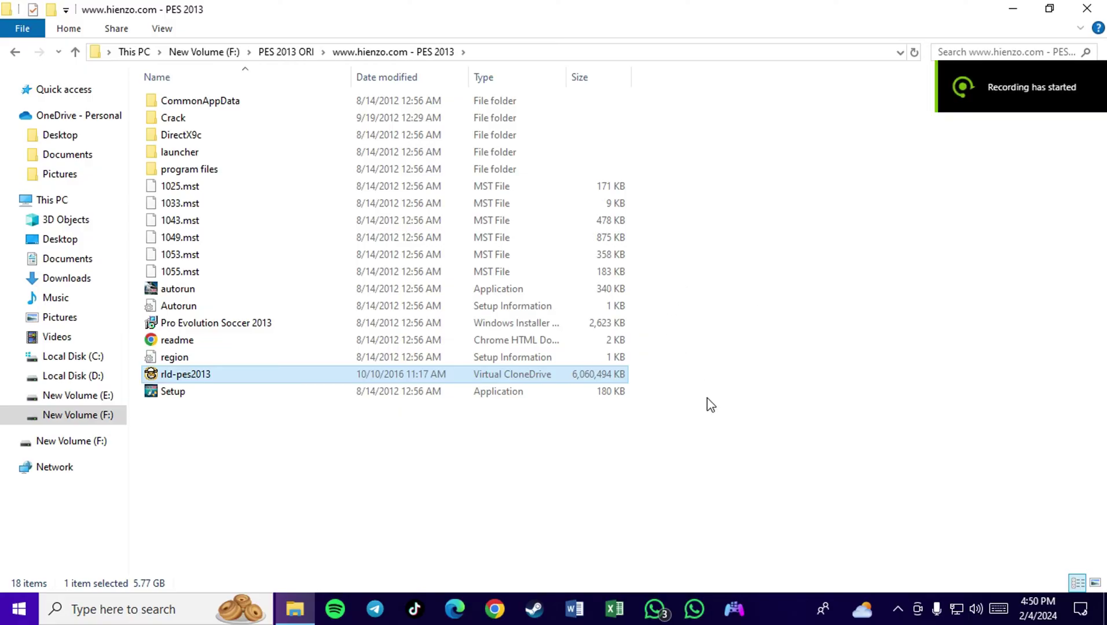
pyautogui.click(706, 397)
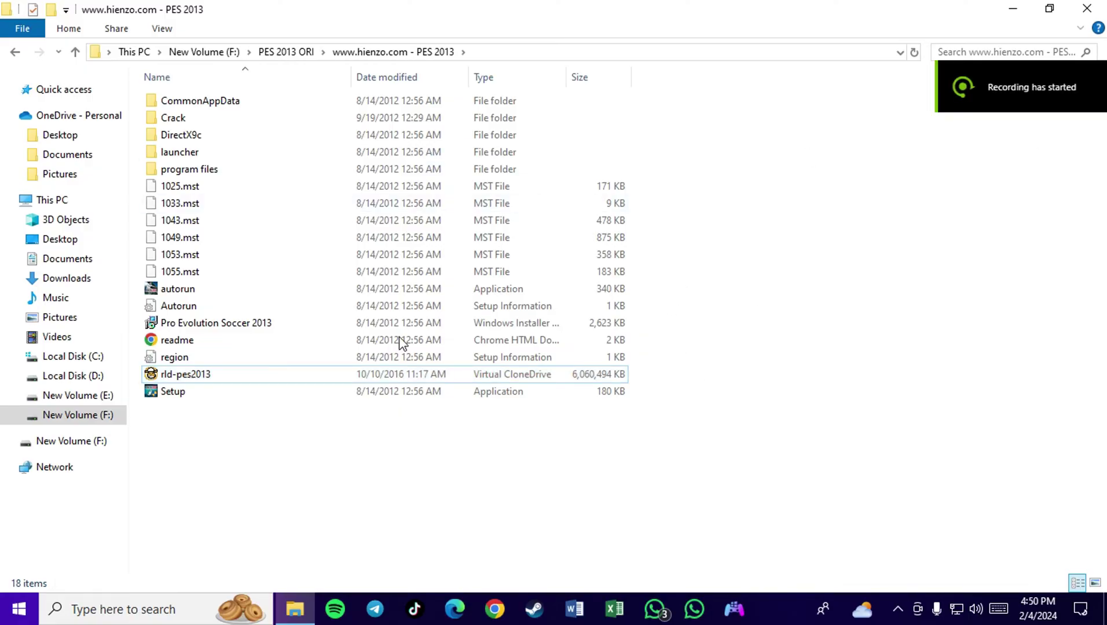
pyautogui.moveTo(192, 428); pyautogui.dragTo(255, 113)
pyautogui.click(251, 431)
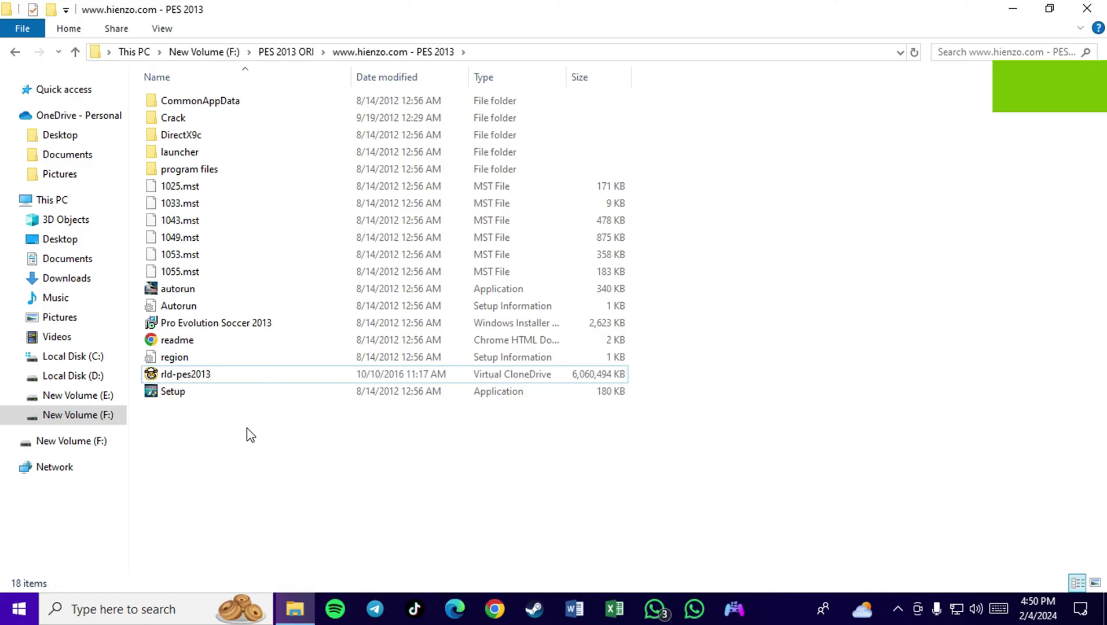
pyautogui.click(180, 391)
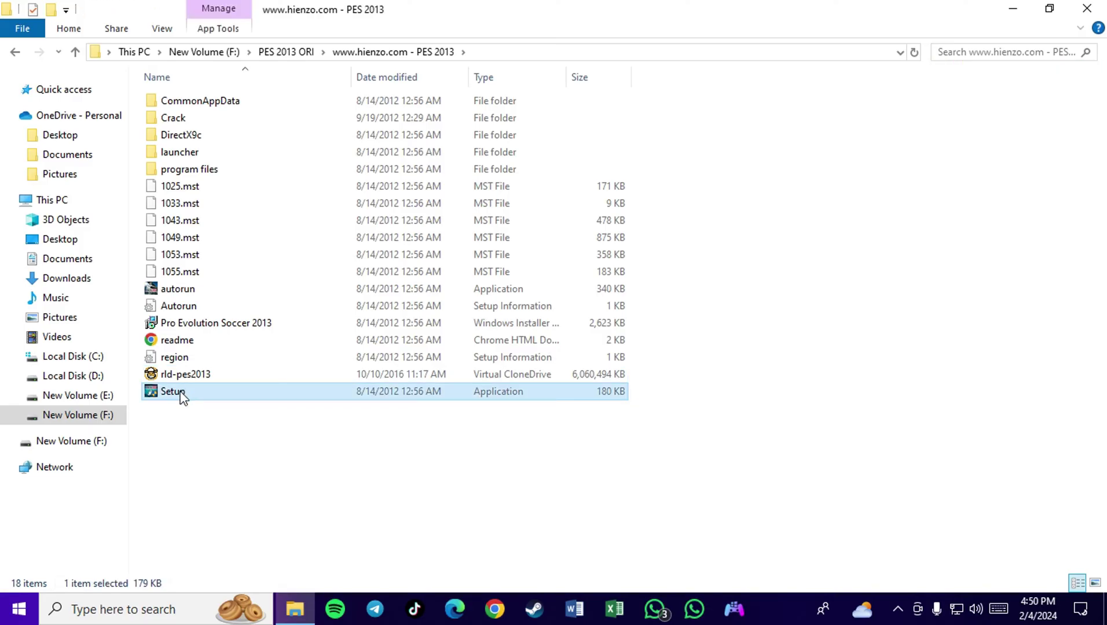
# Step: Run Setup, accept the licence to reach the registration code page, then switch to Chrome
pyautogui.doubleClick(180, 392)
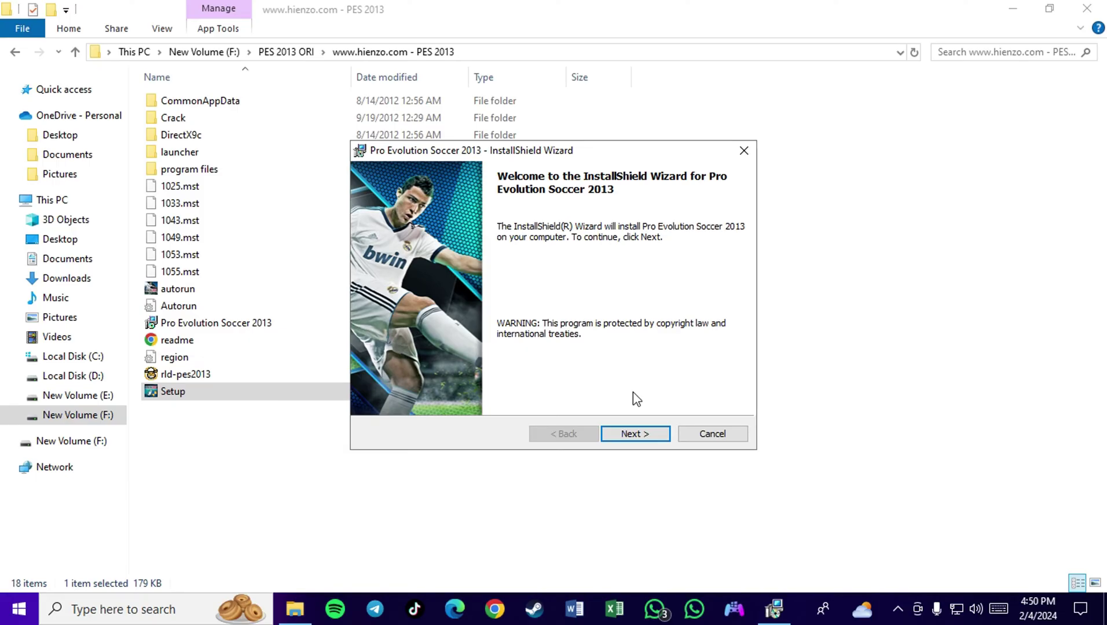
pyautogui.click(632, 435)
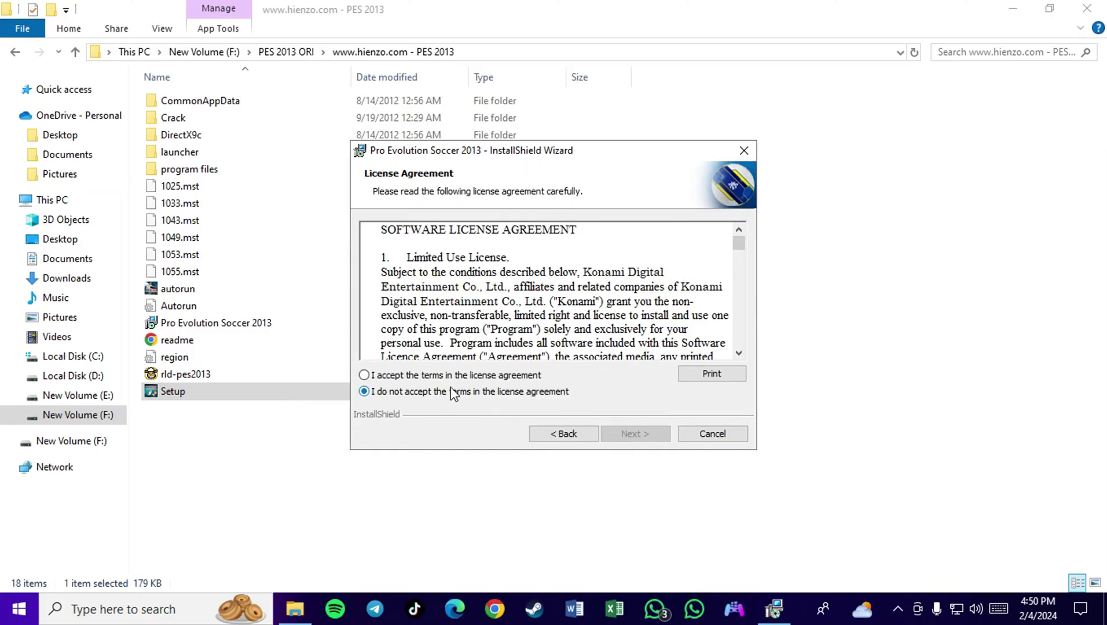
pyautogui.click(449, 377)
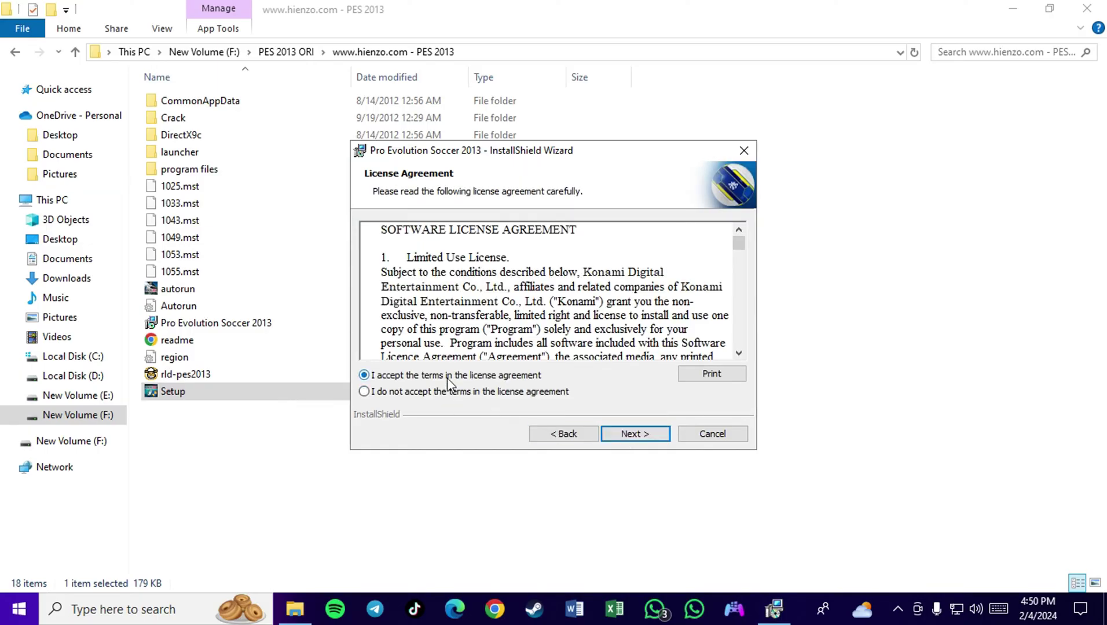
pyautogui.click(626, 428)
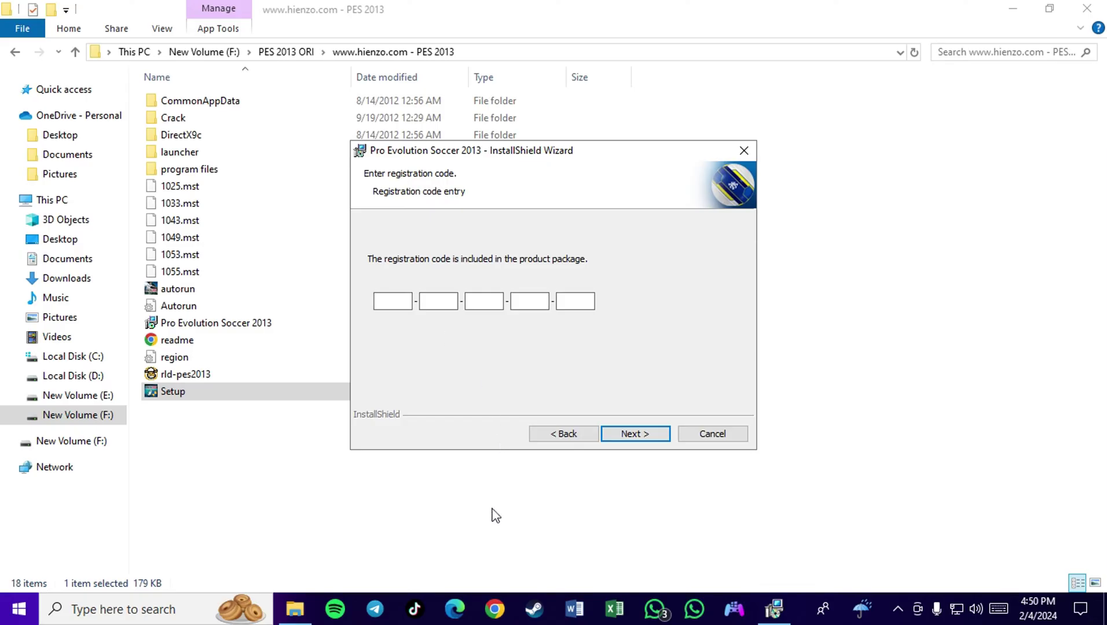
pyautogui.click(494, 609)
pyautogui.scroll(-2, 292, 491)
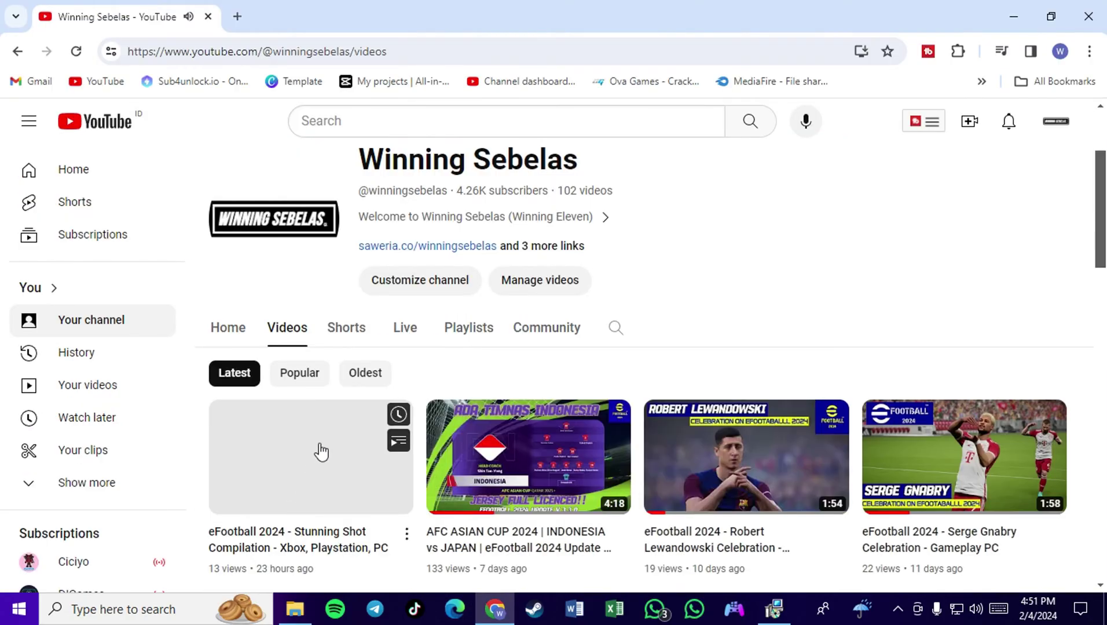
# Step: Open the channel's oldest PES 2013 gameplay video, pause the ad, and scroll to the pinned code comment
pyautogui.click(366, 375)
pyautogui.click(334, 489)
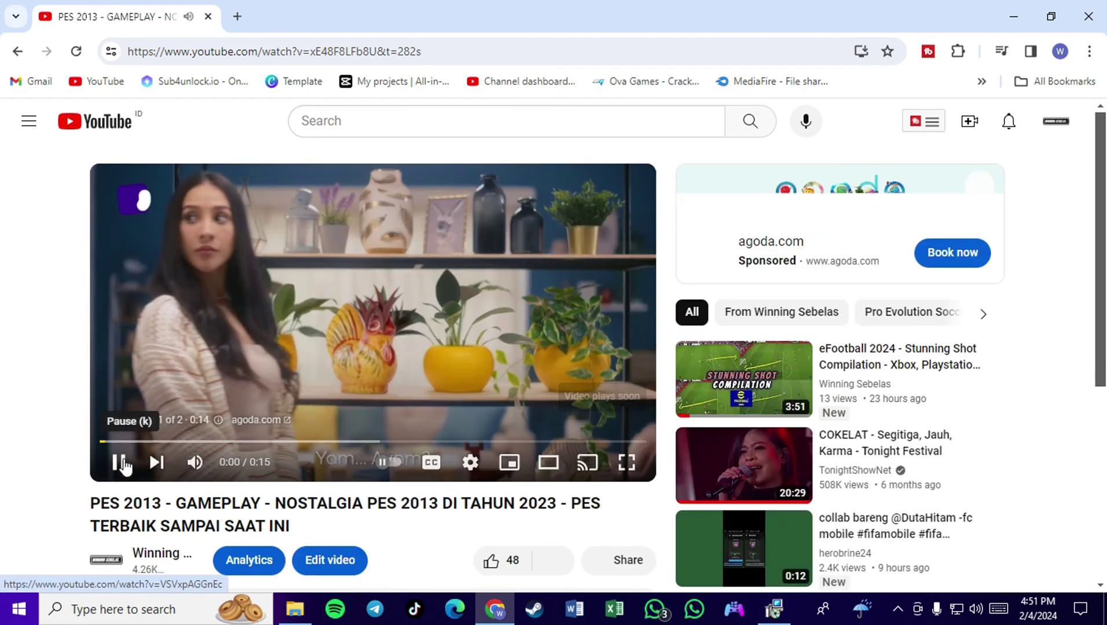
pyautogui.click(120, 462)
pyautogui.scroll(-5, 191, 472)
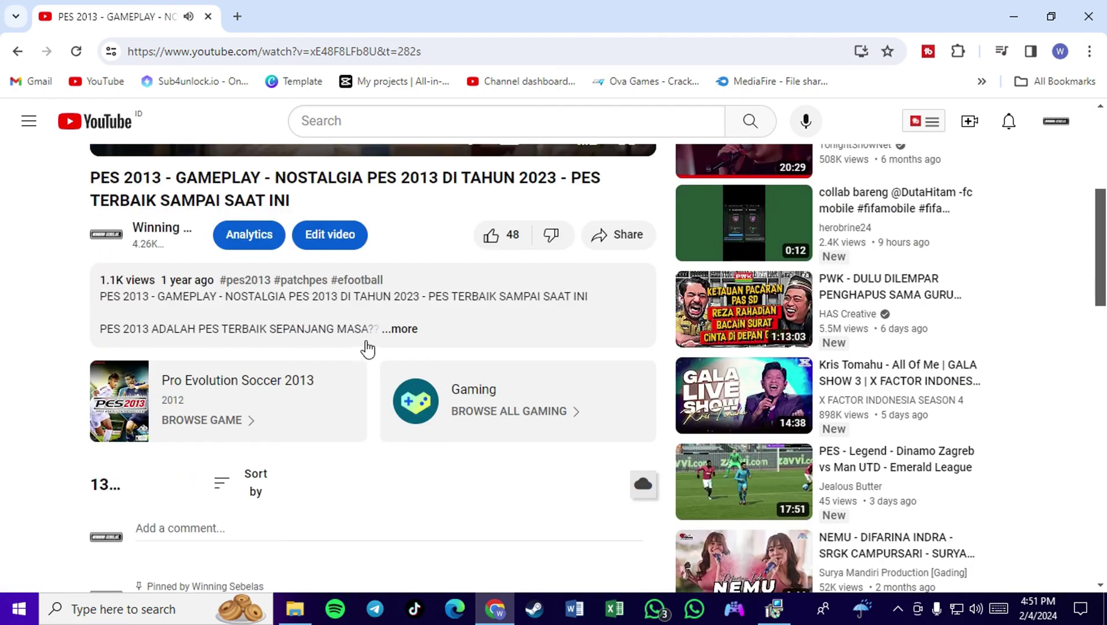
pyautogui.click(399, 329)
pyautogui.scroll(-20, 299, 395)
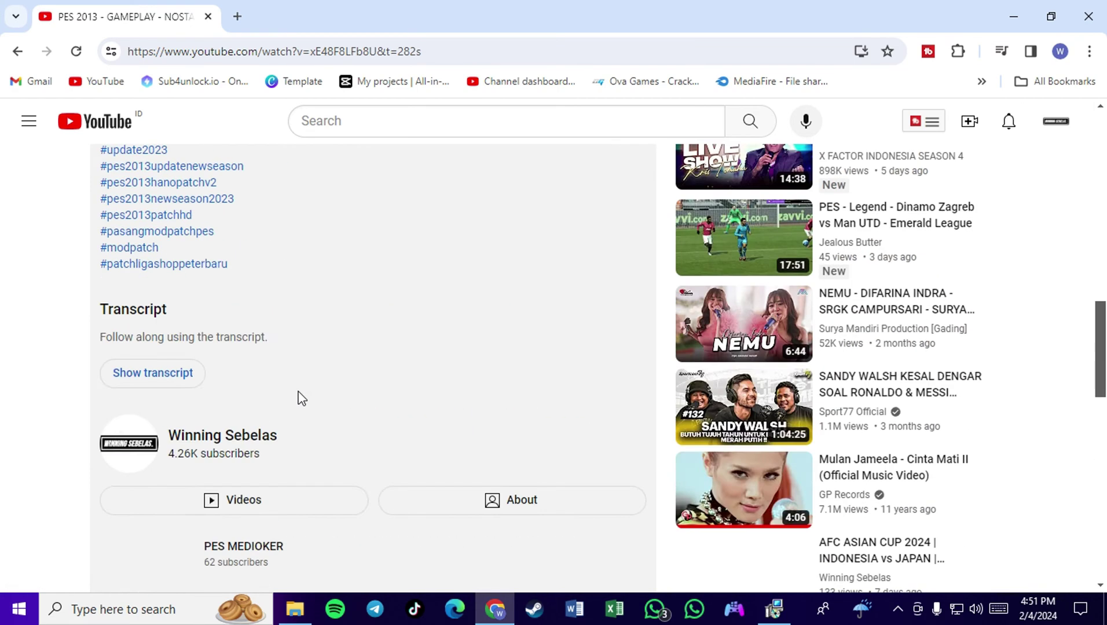
pyautogui.scroll(-4, 301, 399)
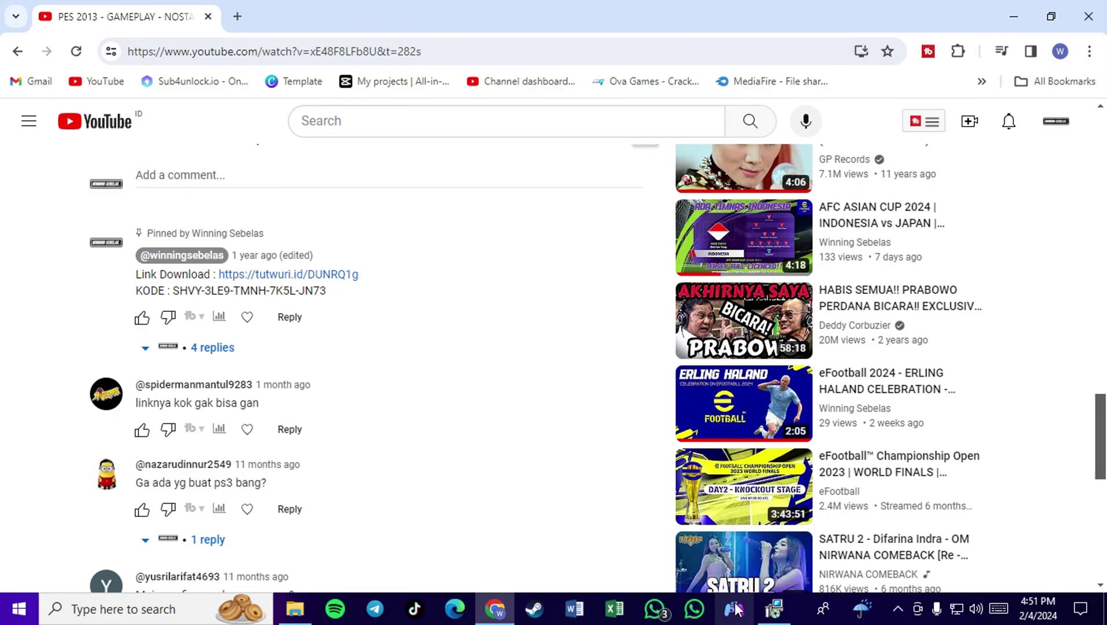
pyautogui.click(771, 614)
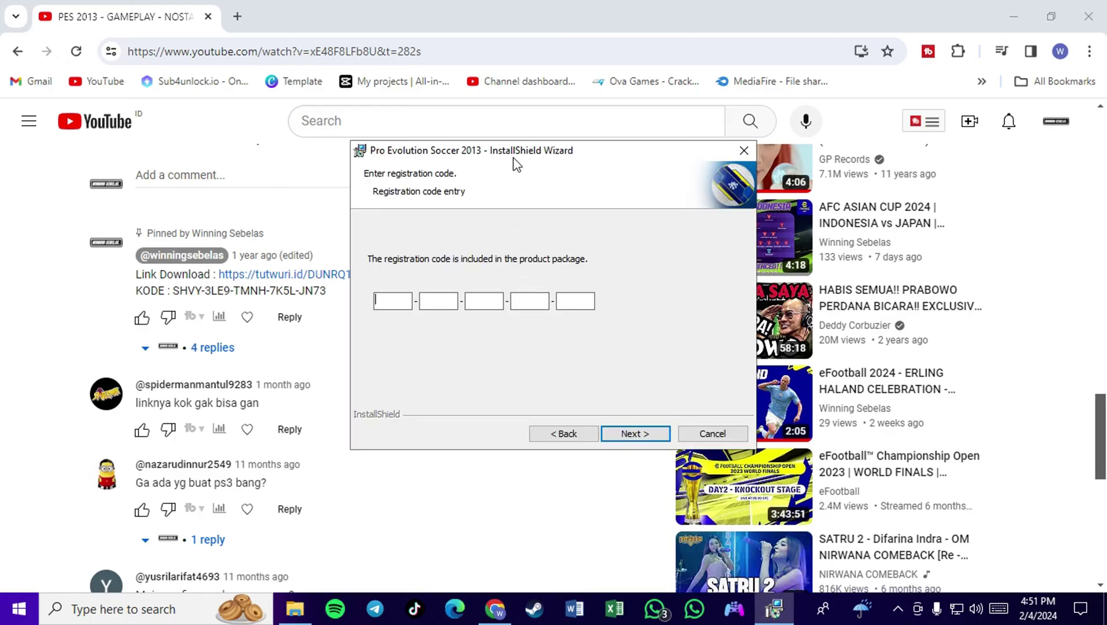
# Step: Enter the registration key from the pinned comment into the five boxes, then close Chrome
pyautogui.moveTo(519, 156)
pyautogui.mouseDown()
pyautogui.moveTo(507, 168)
pyautogui.moveTo(517, 169)
pyautogui.mouseUp()
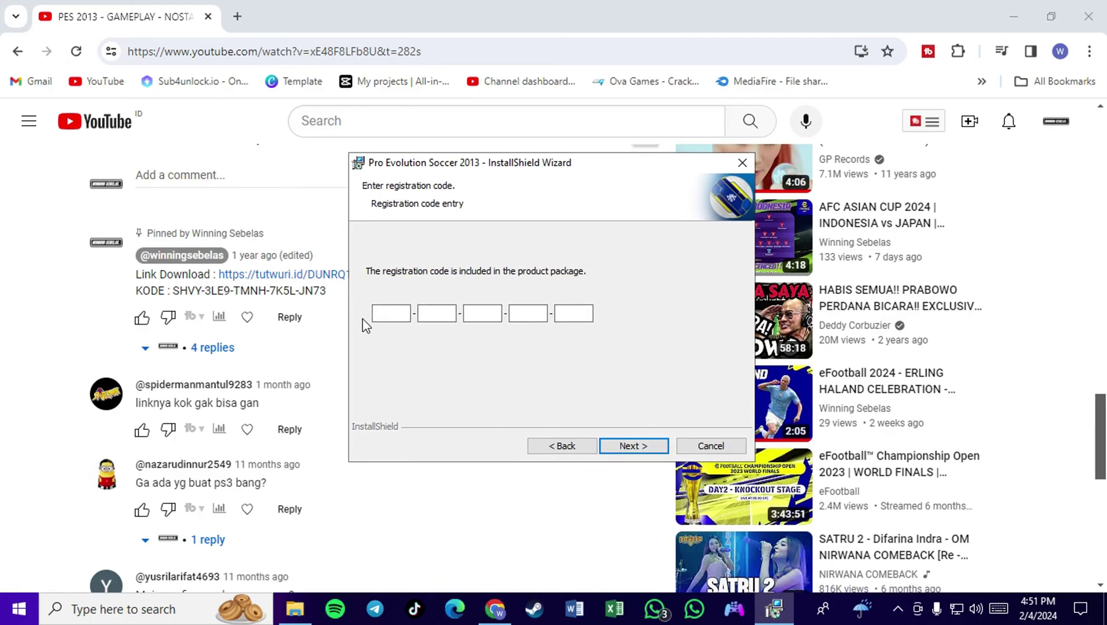
pyautogui.write('SHVY')
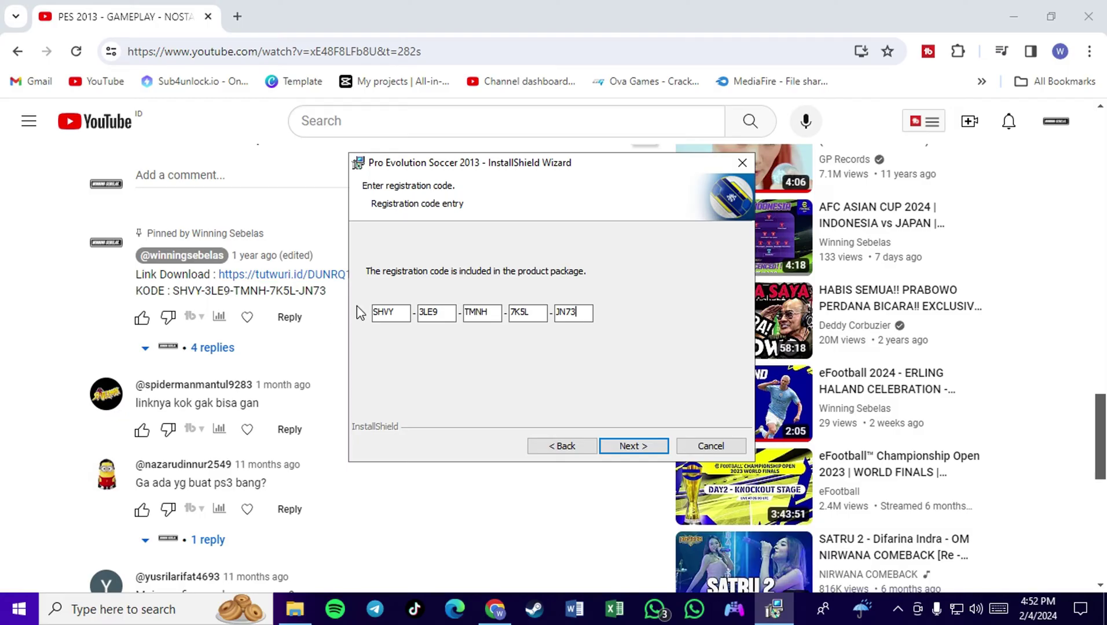
pyautogui.click(1088, 16)
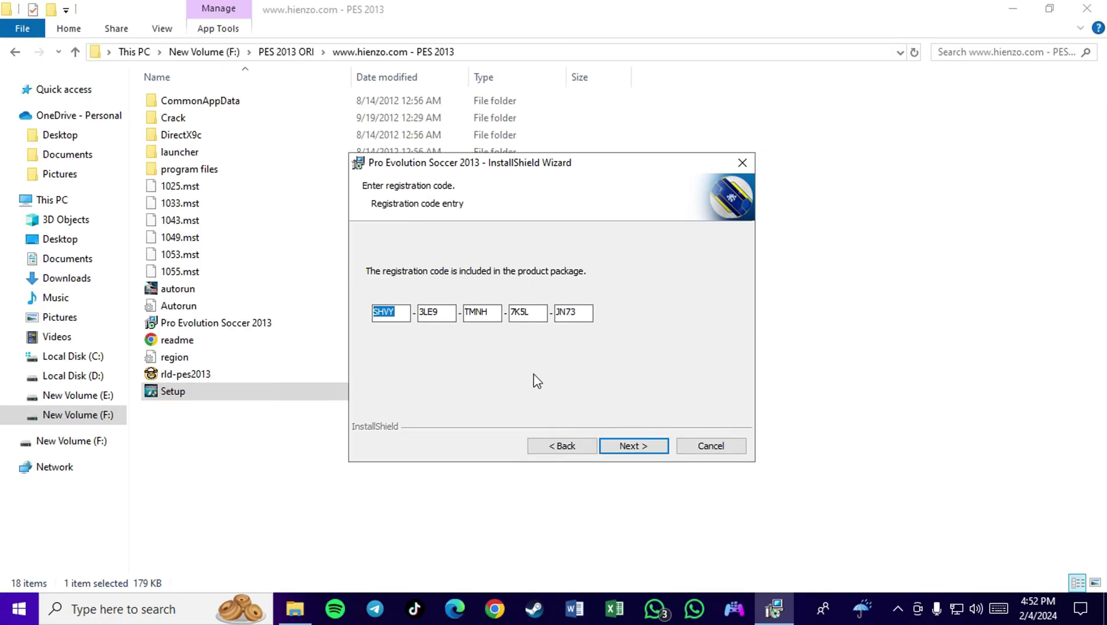
# Step: Change the install destination to F:\PES ORI GAMES\PES 2013\ and continue to Ready to Install
pyautogui.click(643, 447)
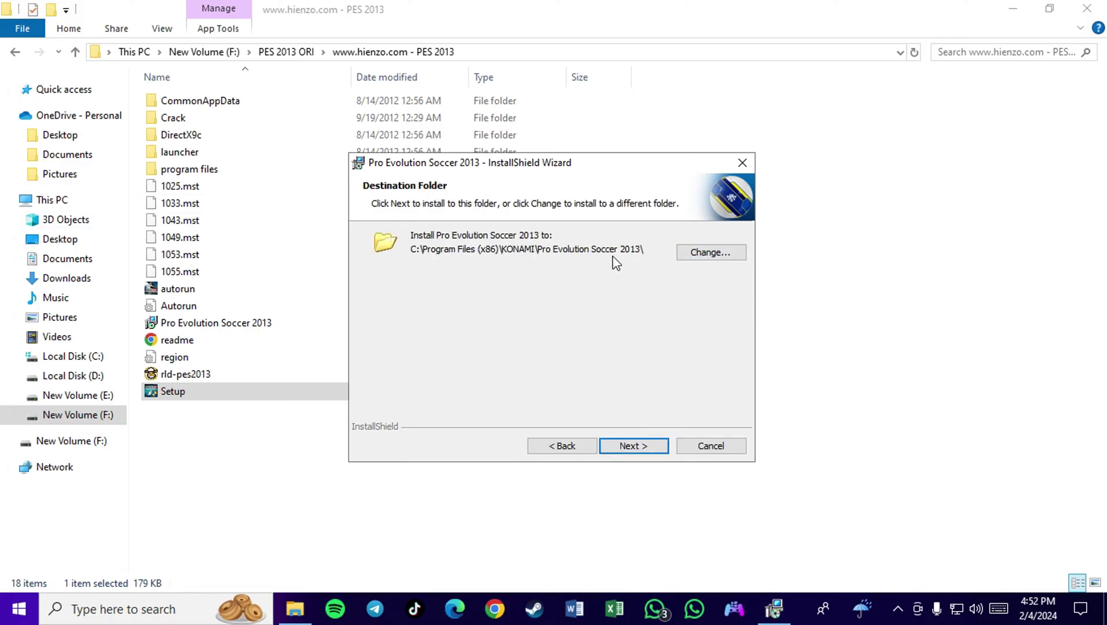
pyautogui.click(691, 258)
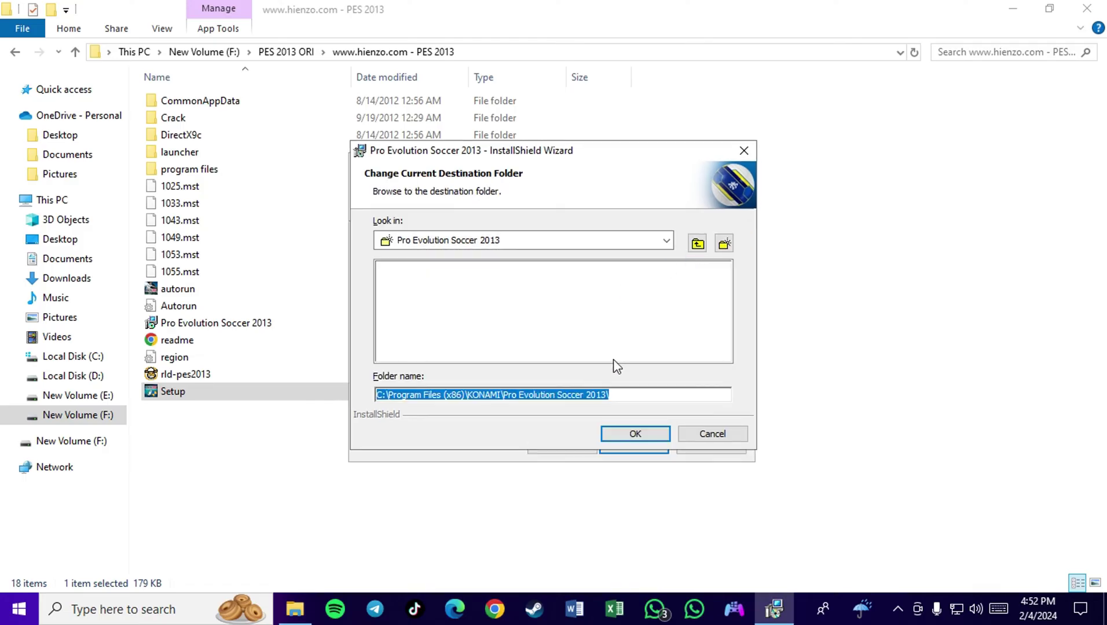
pyautogui.click(697, 244)
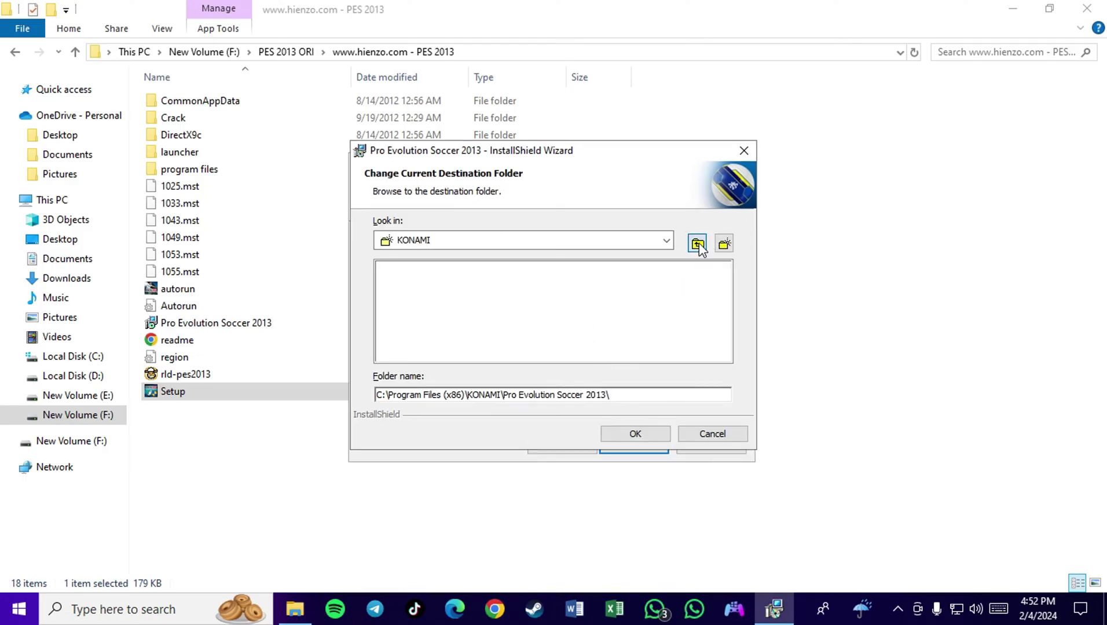
pyautogui.click(666, 241)
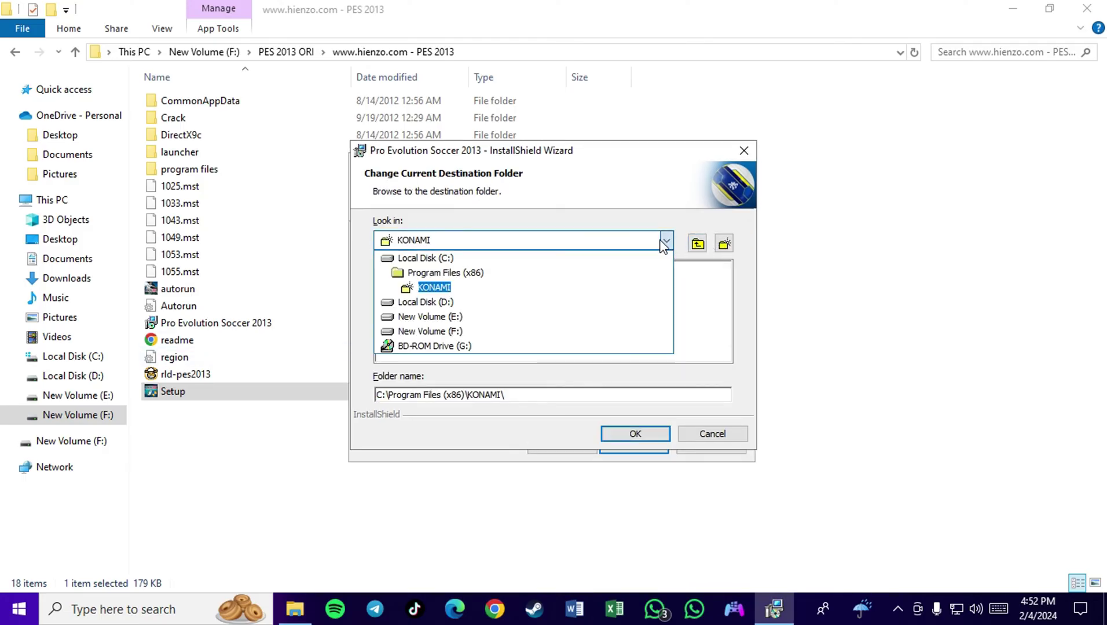
pyautogui.click(447, 335)
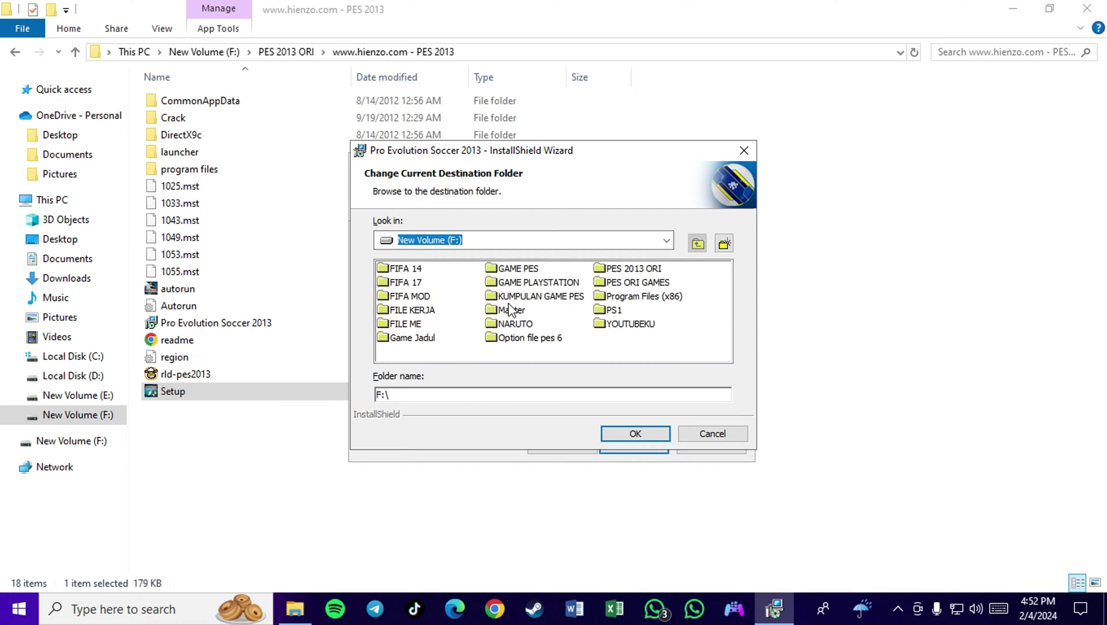
pyautogui.doubleClick(606, 286)
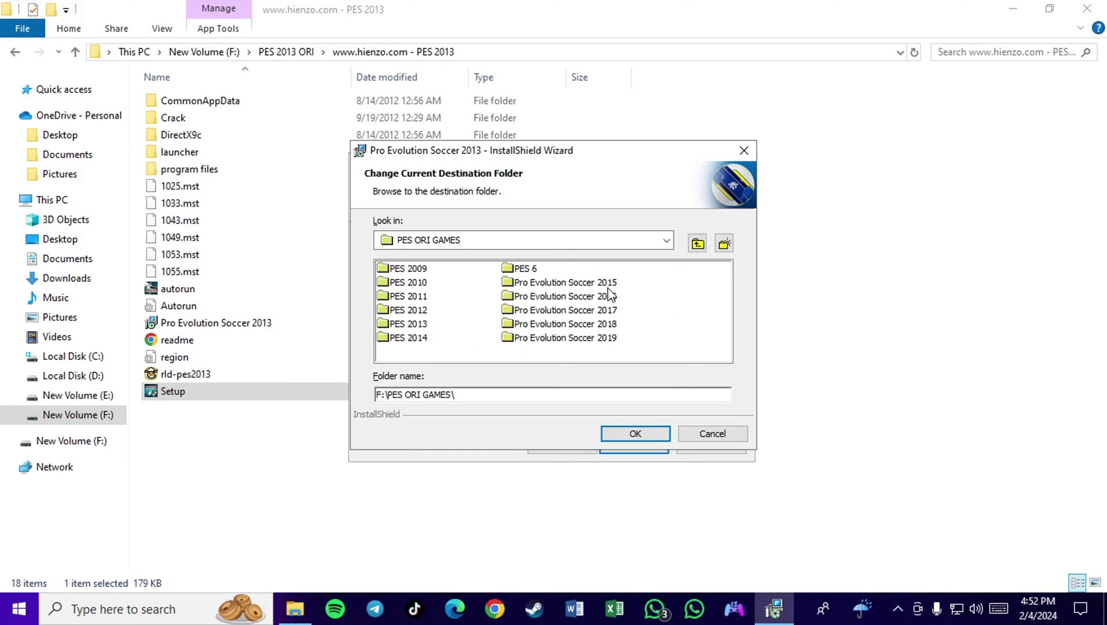
pyautogui.doubleClick(414, 324)
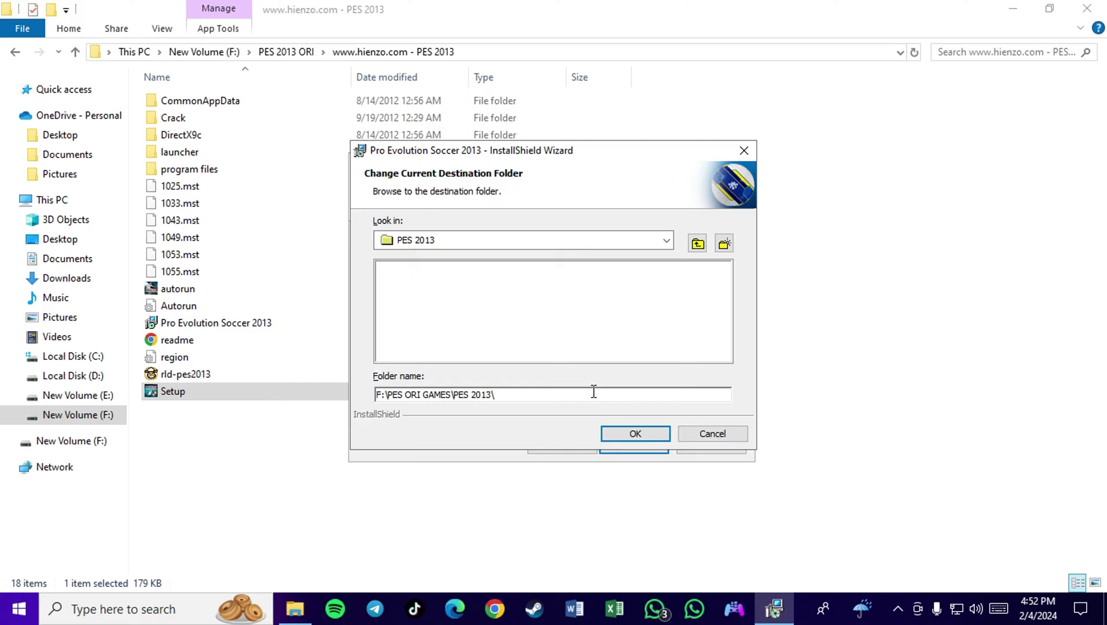
pyautogui.click(635, 435)
pyautogui.click(646, 452)
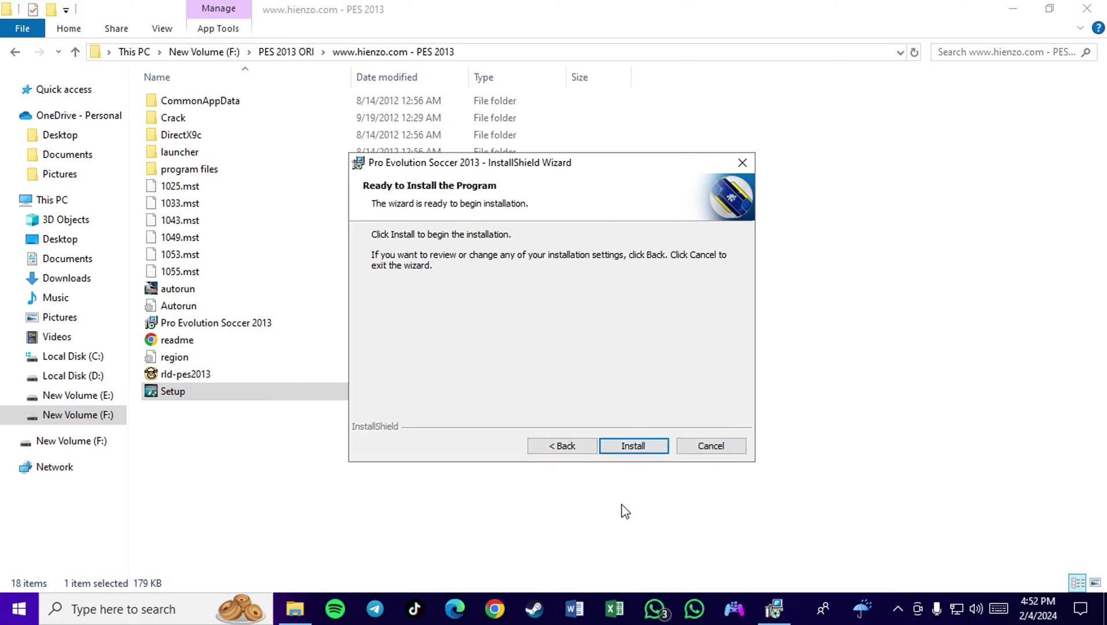
# Step: Install Pro Evolution Soccer 2013 and wait for the InstallShield Wizard Completed page
pyautogui.click(633, 450)
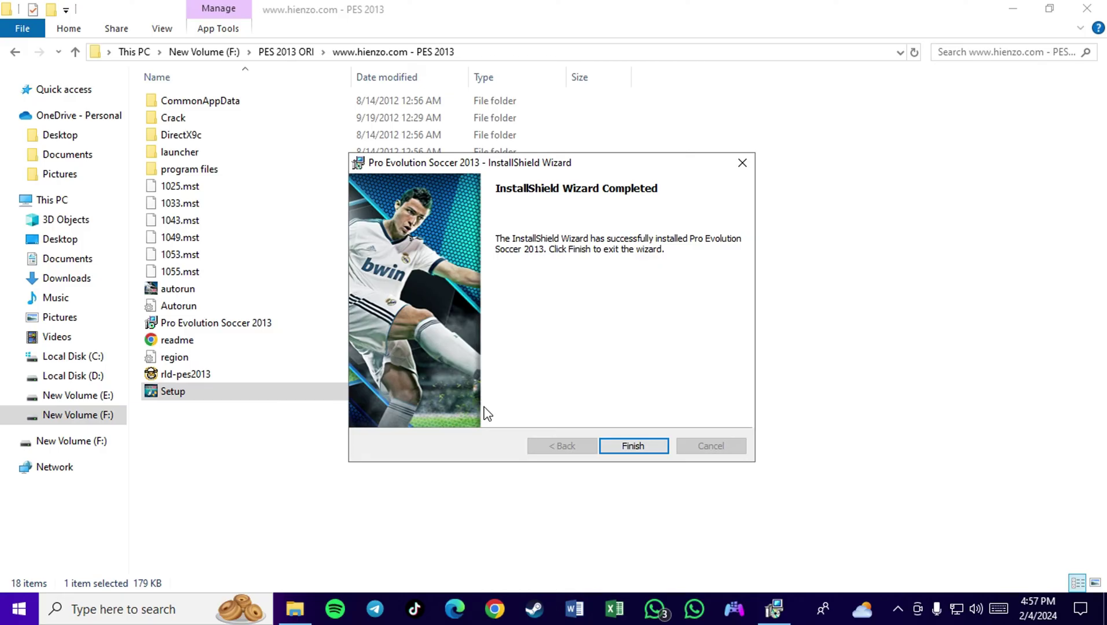
# Step: Finish the installer and copy pes2013 and rld.dll from the Crack folder
pyautogui.click(624, 447)
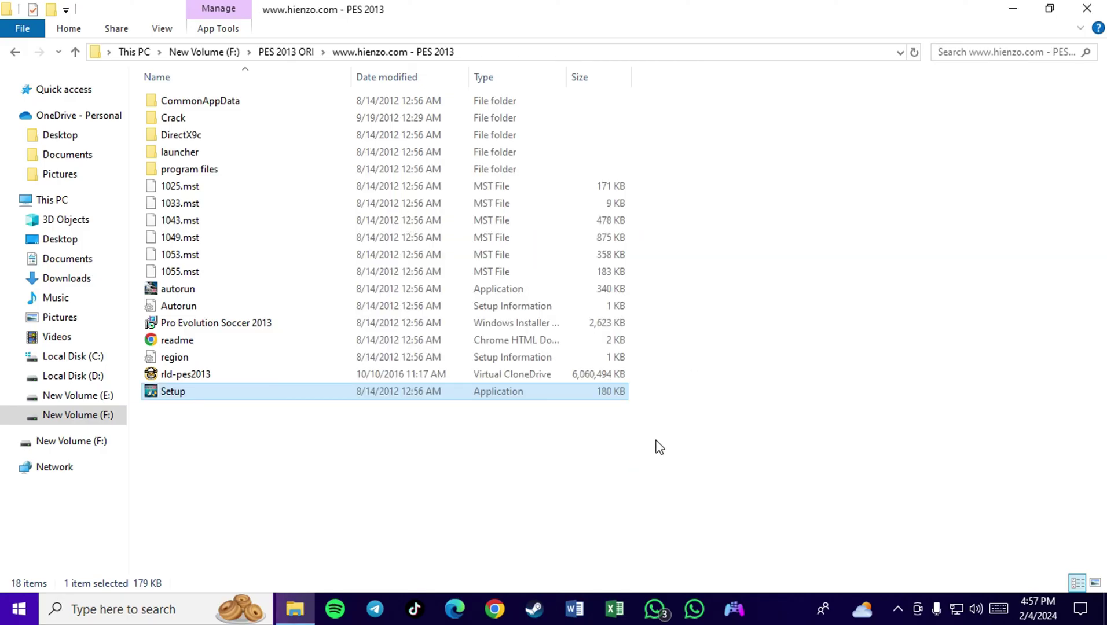
pyautogui.click(299, 500)
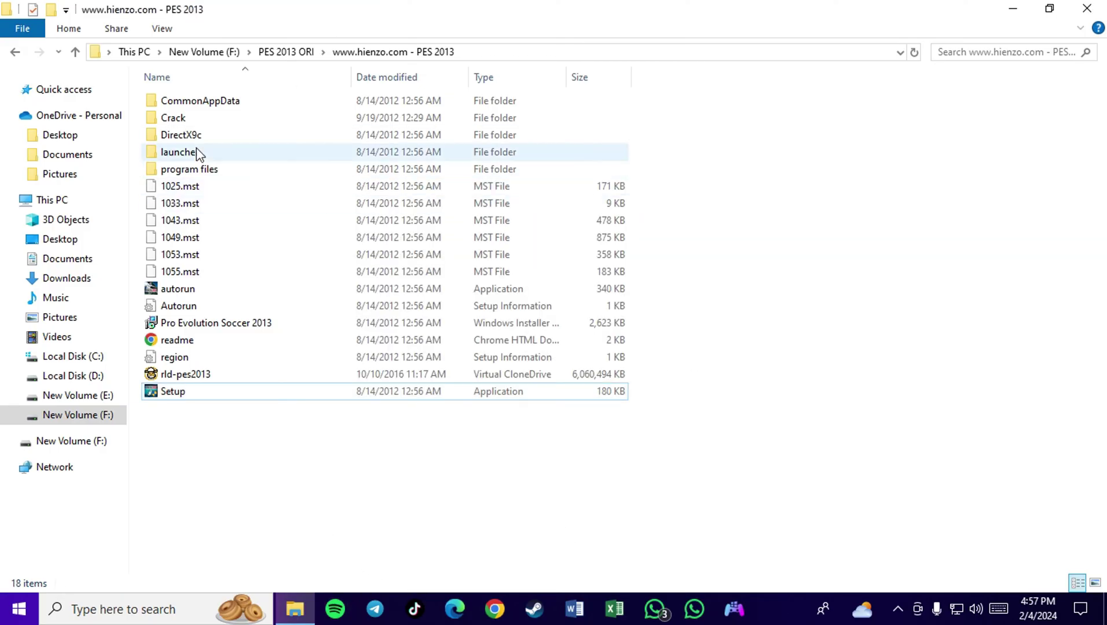
pyautogui.doubleClick(180, 118)
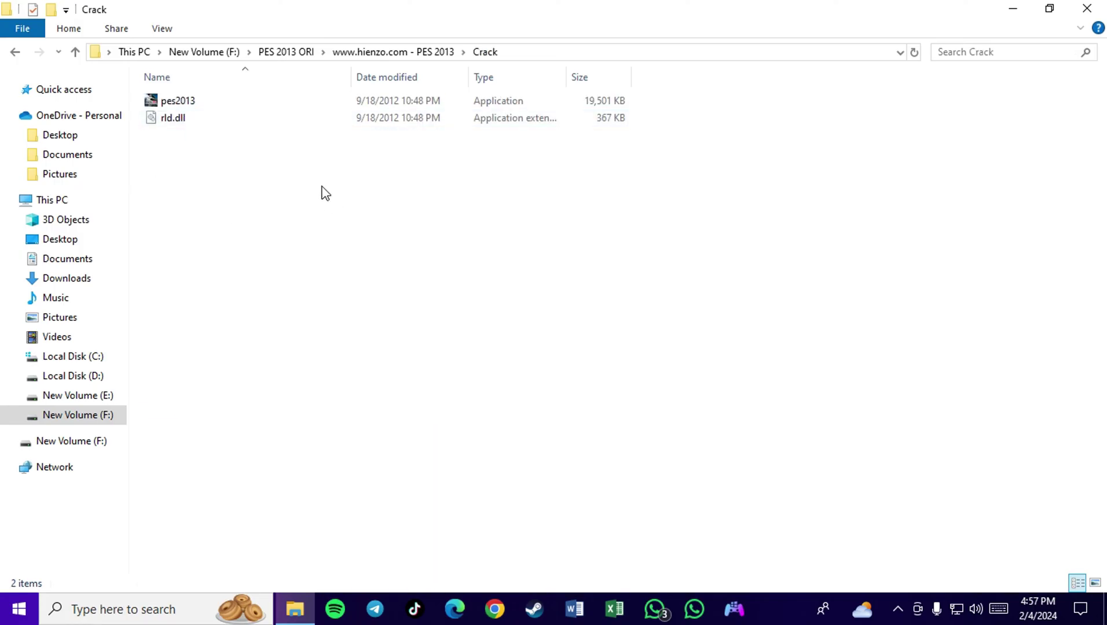
pyautogui.moveTo(178, 166); pyautogui.dragTo(246, 96)
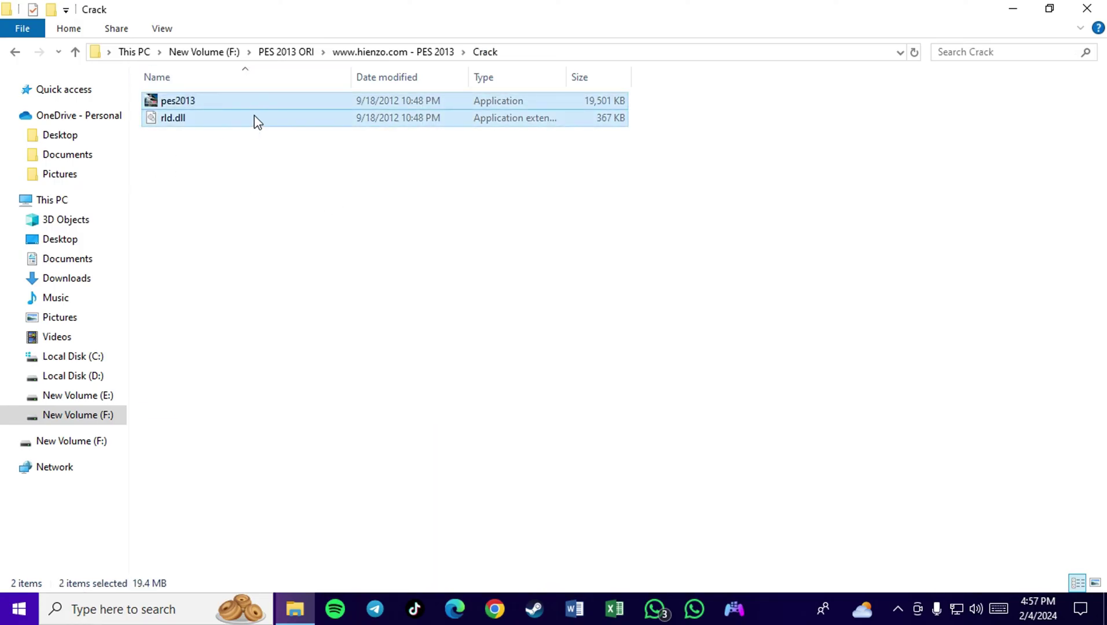
pyautogui.rightClick(254, 118)
pyautogui.click(321, 287)
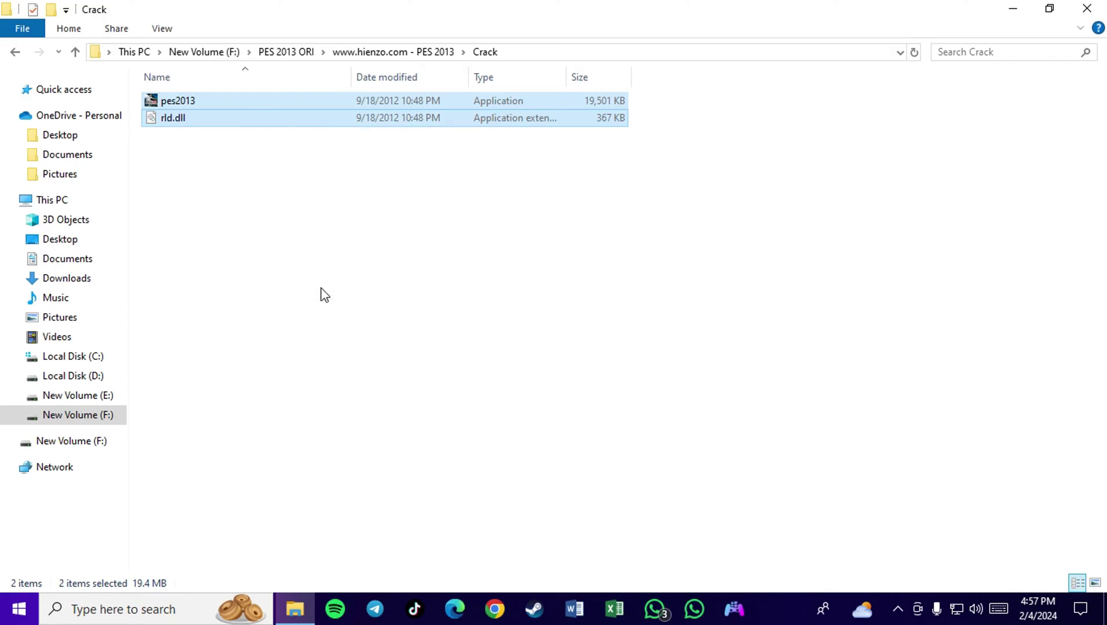
# Step: Paste the crack files into F:\PES ORI GAMES\PES 2013, replacing pes2013.exe, and refresh
pyautogui.click(103, 446)
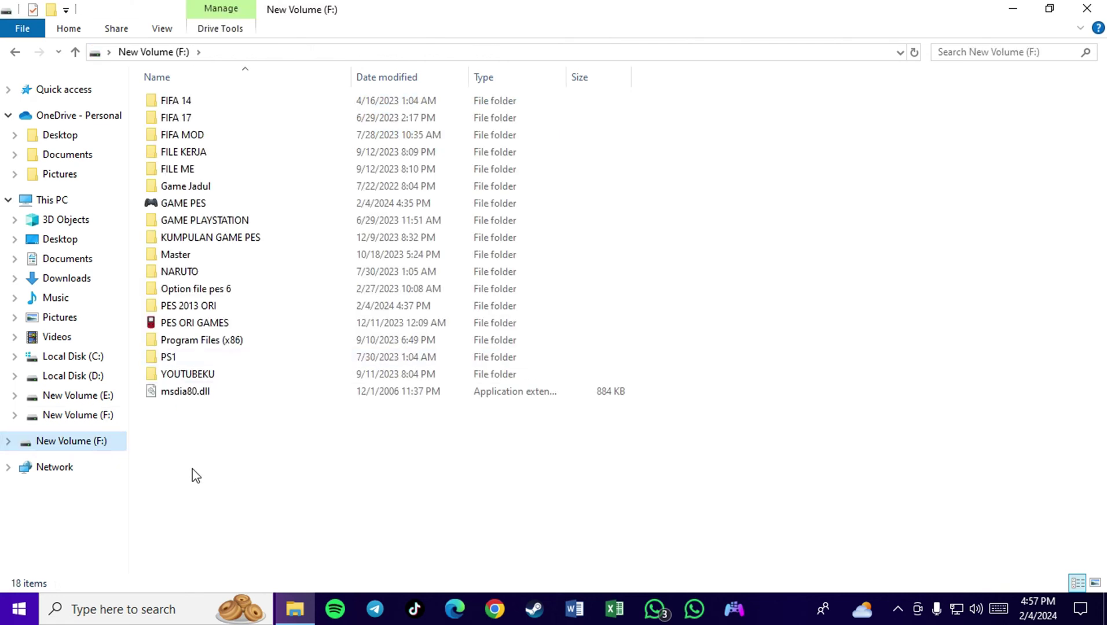
pyautogui.click(213, 324)
pyautogui.doubleClick(211, 322)
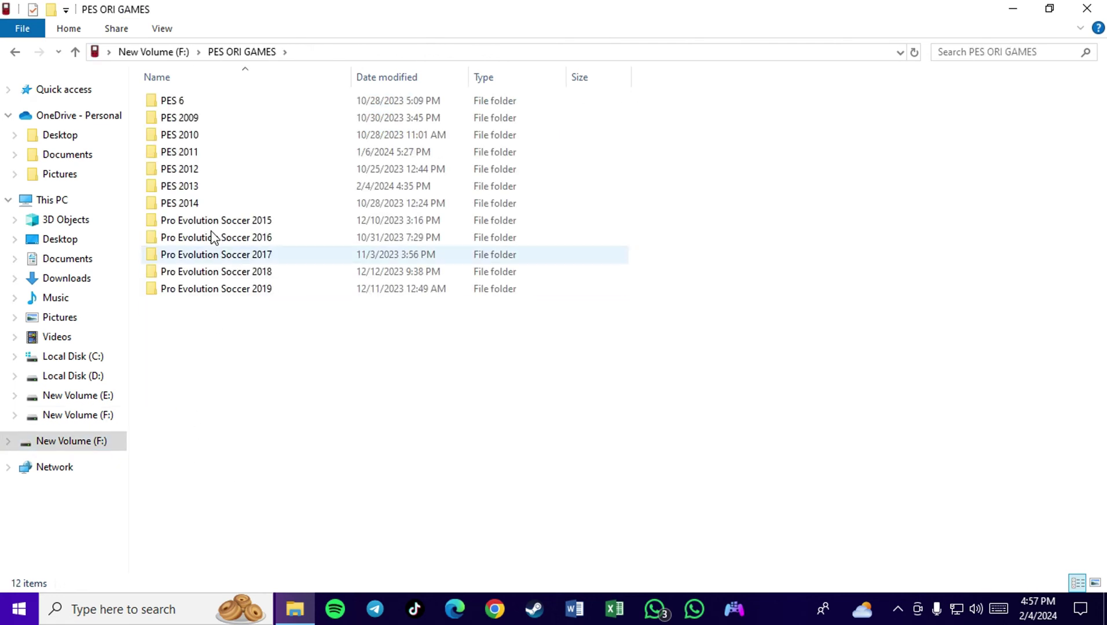
pyautogui.doubleClick(196, 189)
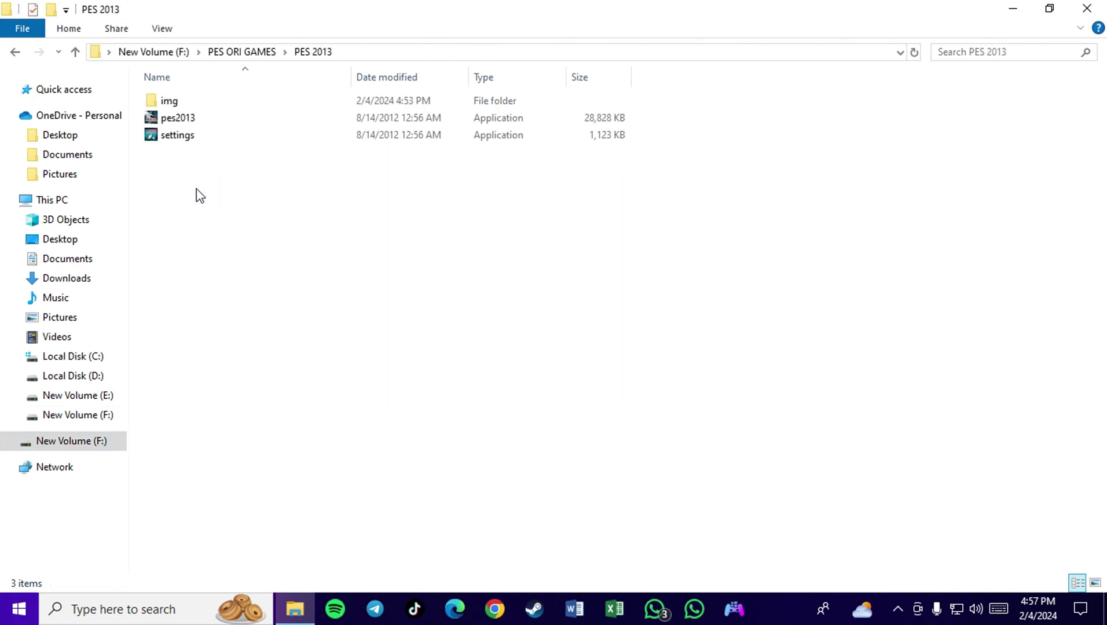
pyautogui.rightClick(200, 279)
pyautogui.click(248, 393)
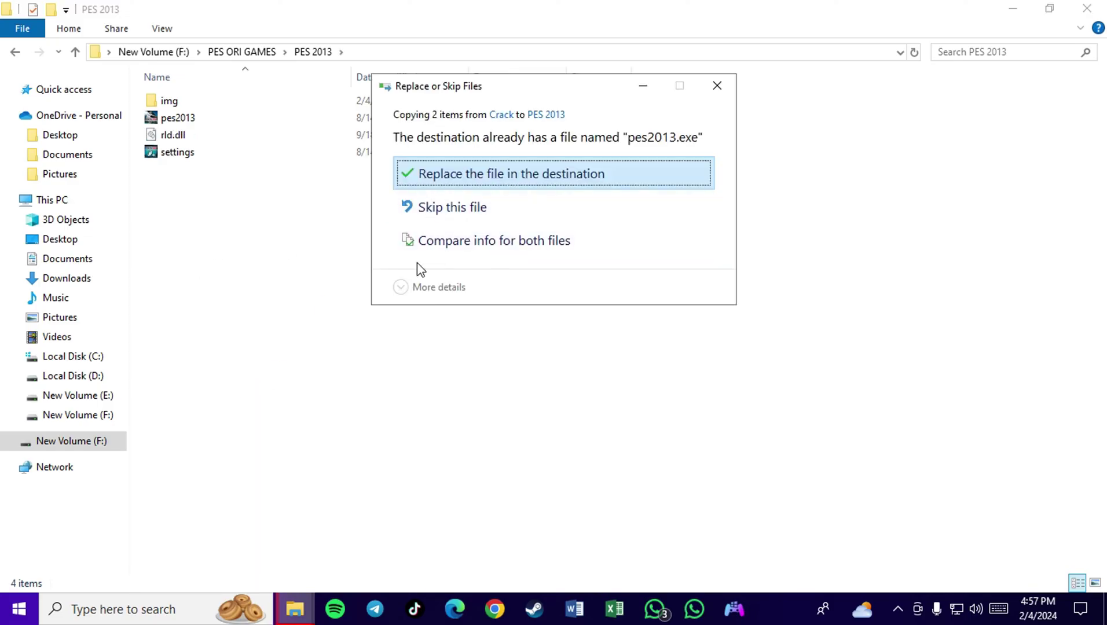
pyautogui.click(456, 175)
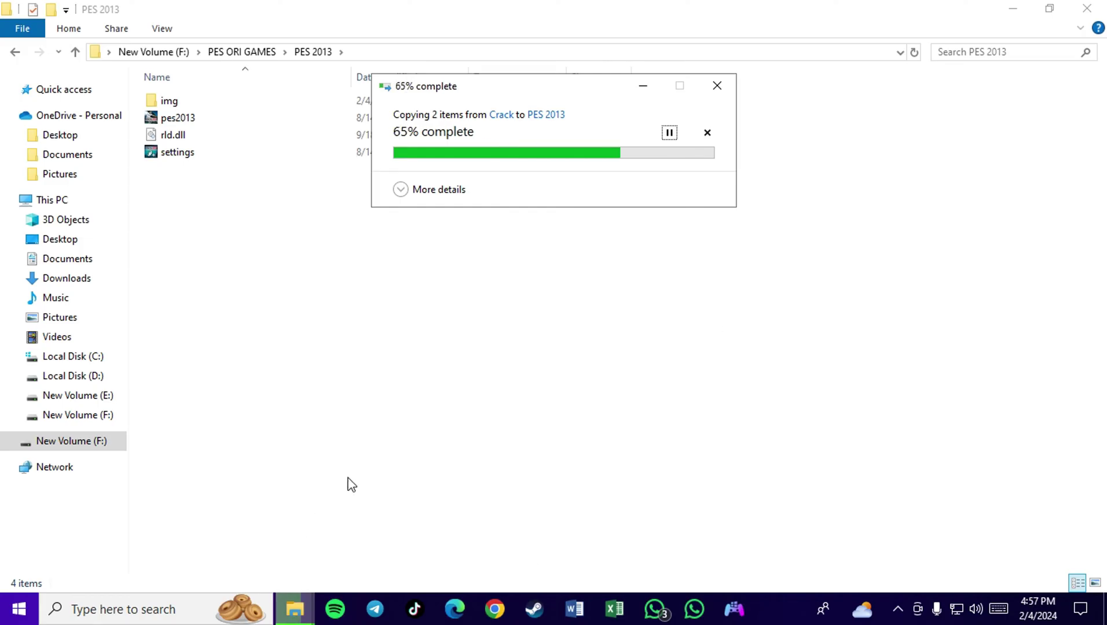
pyautogui.click(651, 418)
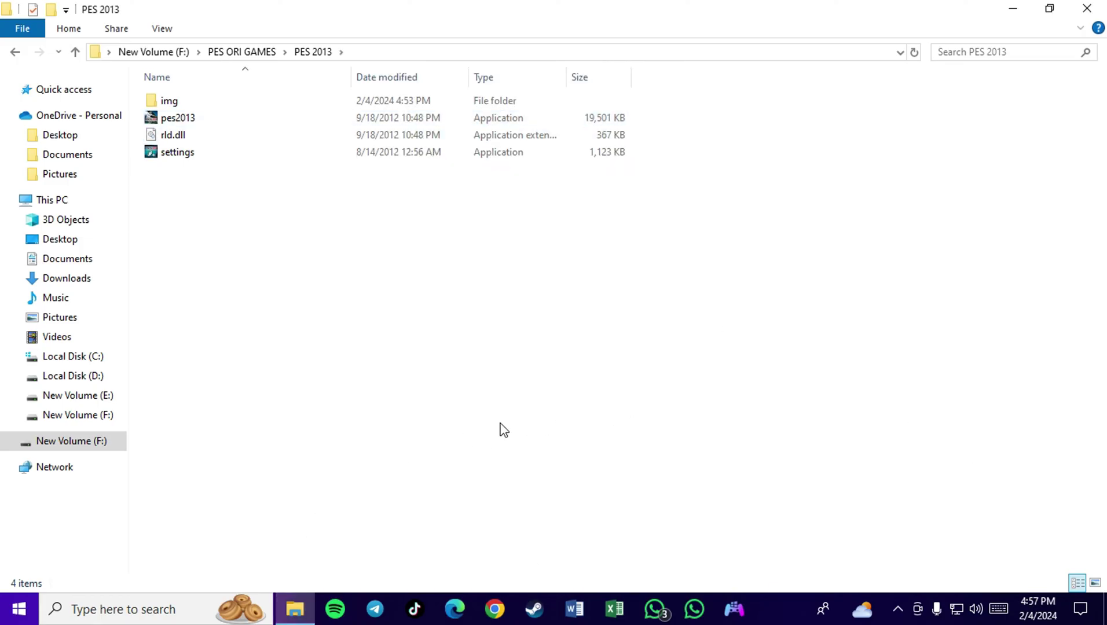
pyautogui.rightClick(558, 355)
pyautogui.click(604, 424)
# Step: Accept the full-screen 1280x720 16:9 display settings and select pes2013 to launch the game
pyautogui.doubleClick(186, 157)
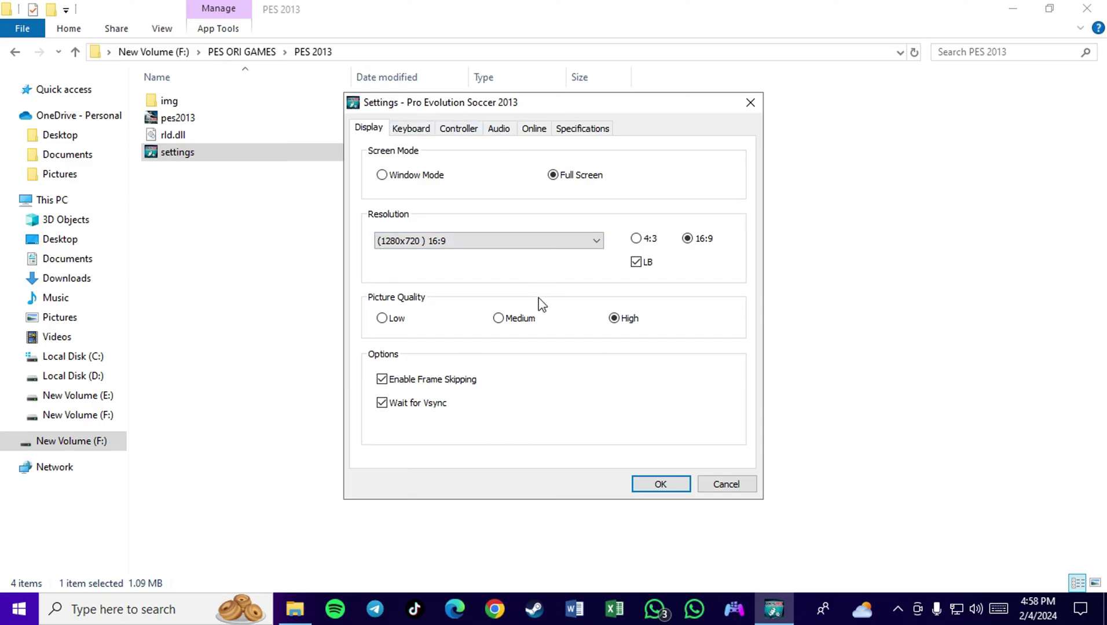
pyautogui.click(663, 483)
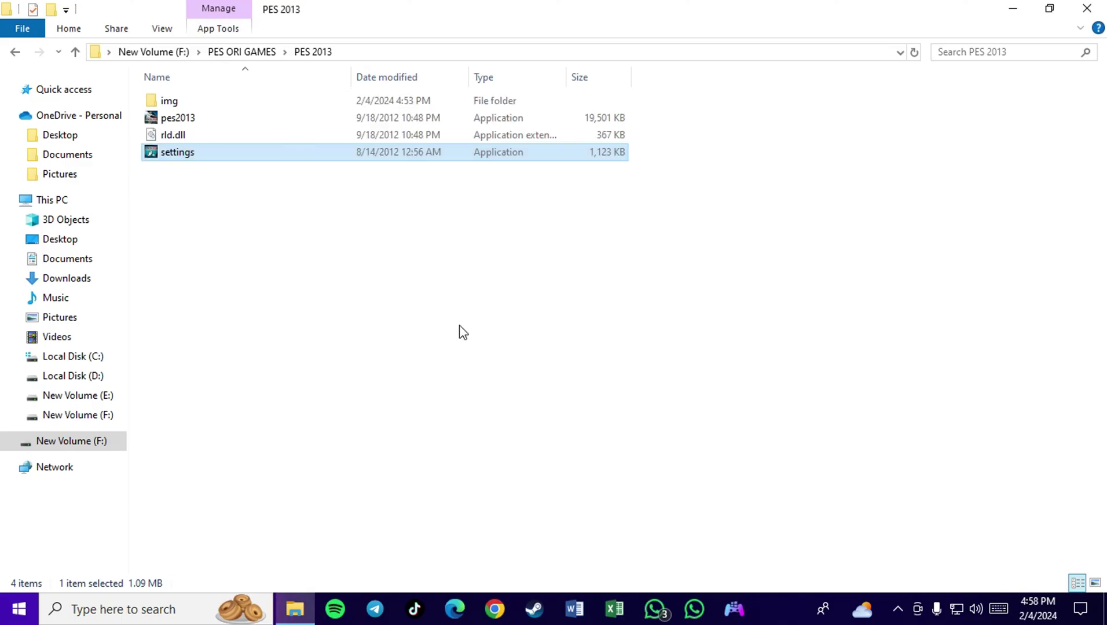
pyautogui.click(203, 117)
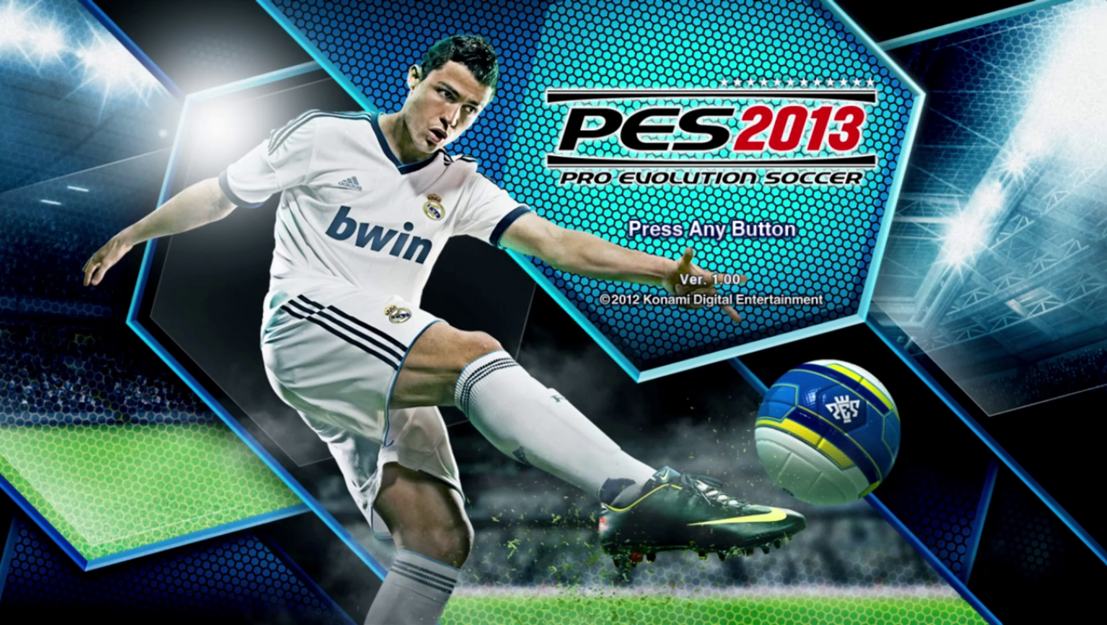
# Step: Choose Super Star match level, save to Data 1, and accept default buttons and the network notice
pyautogui.press('Return')
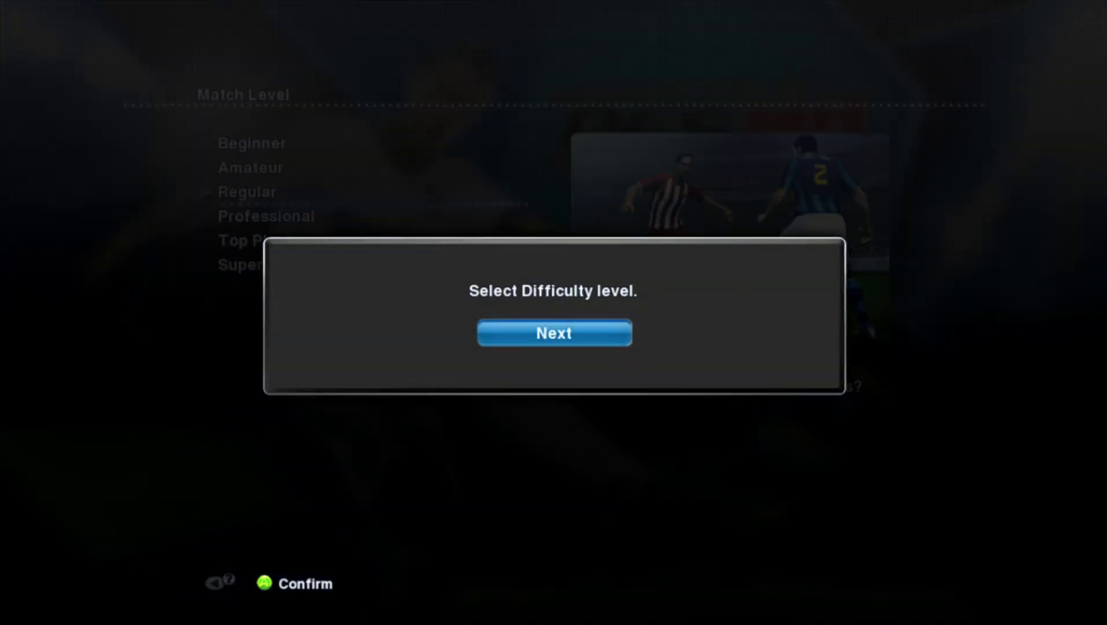
pyautogui.press('Return')
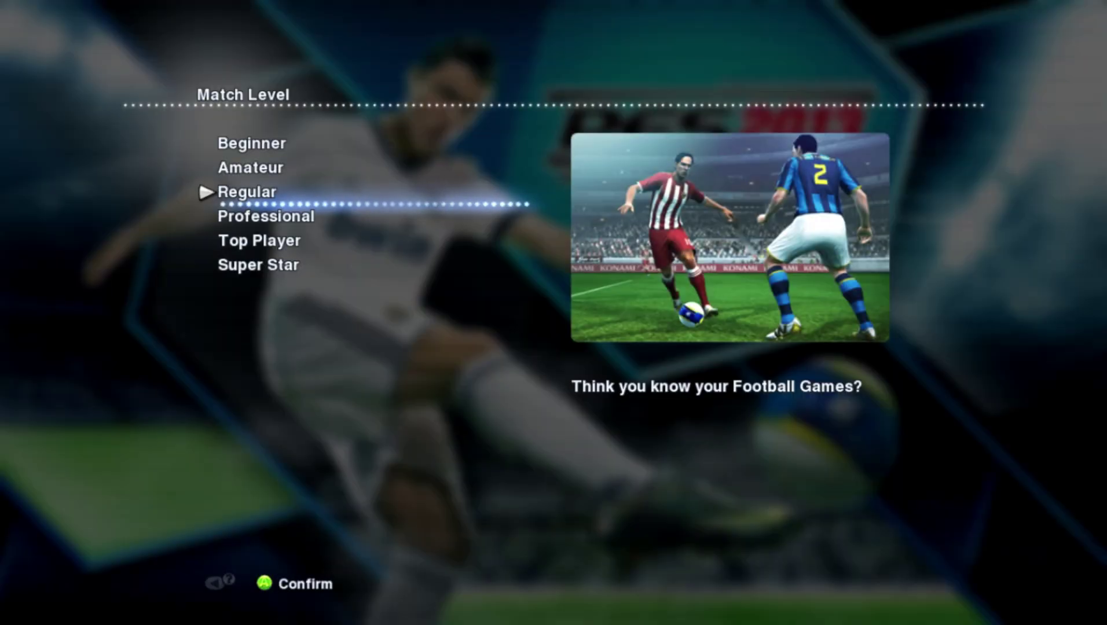
pyautogui.press('Down')
pyautogui.press('Down')
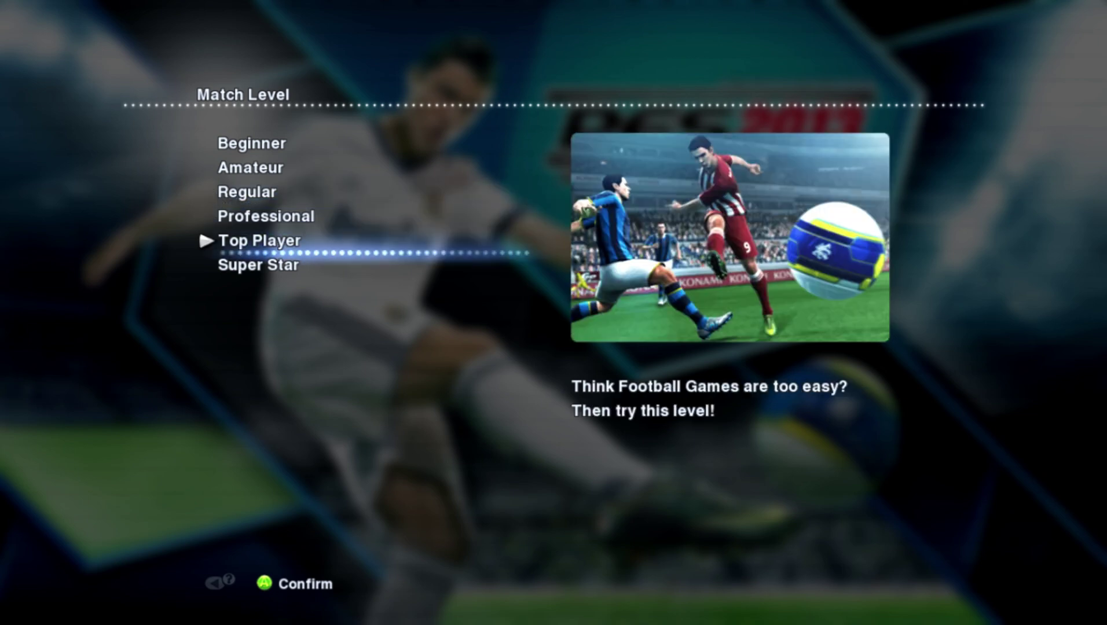
pyautogui.press('Down')
pyautogui.press('Return')
pyautogui.press('Return')
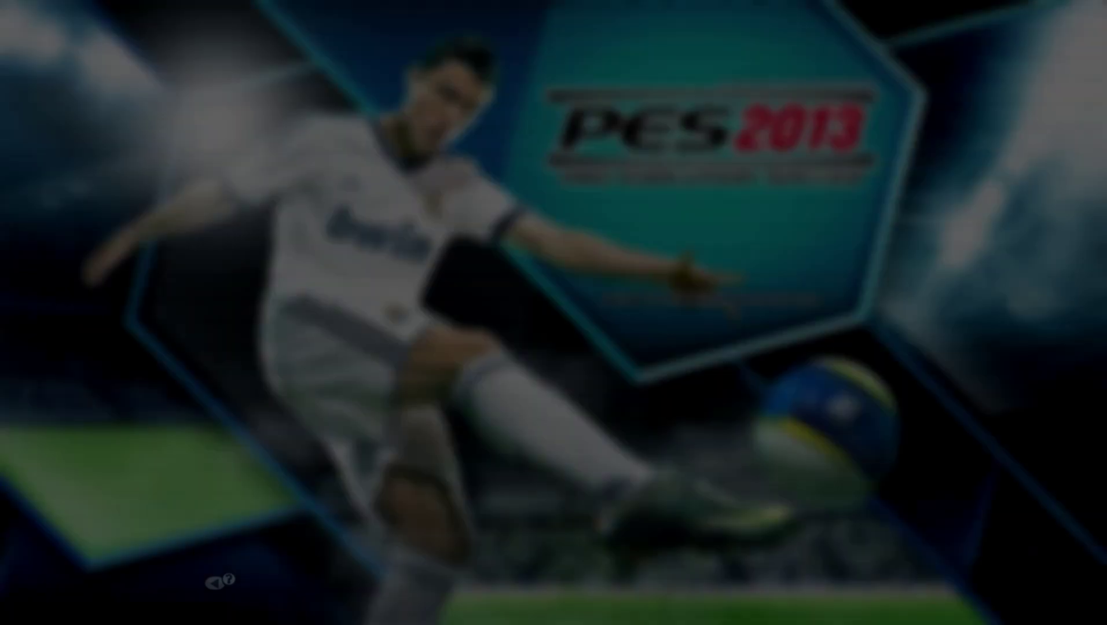
pyautogui.press('Return')
pyautogui.press('Return')
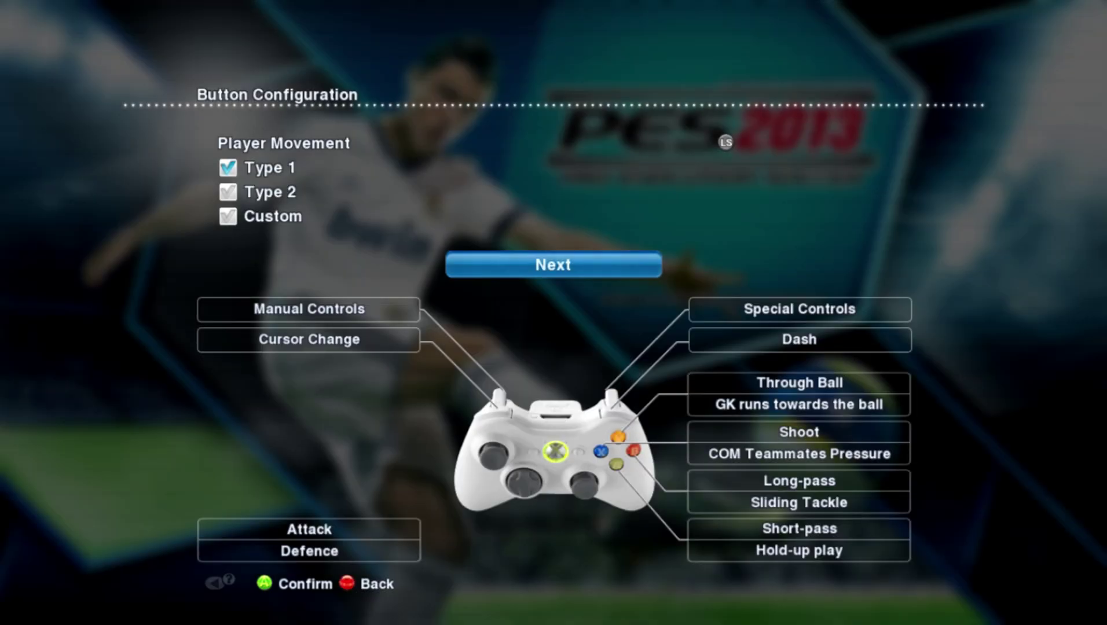
pyautogui.press('Return')
pyautogui.press('Return')
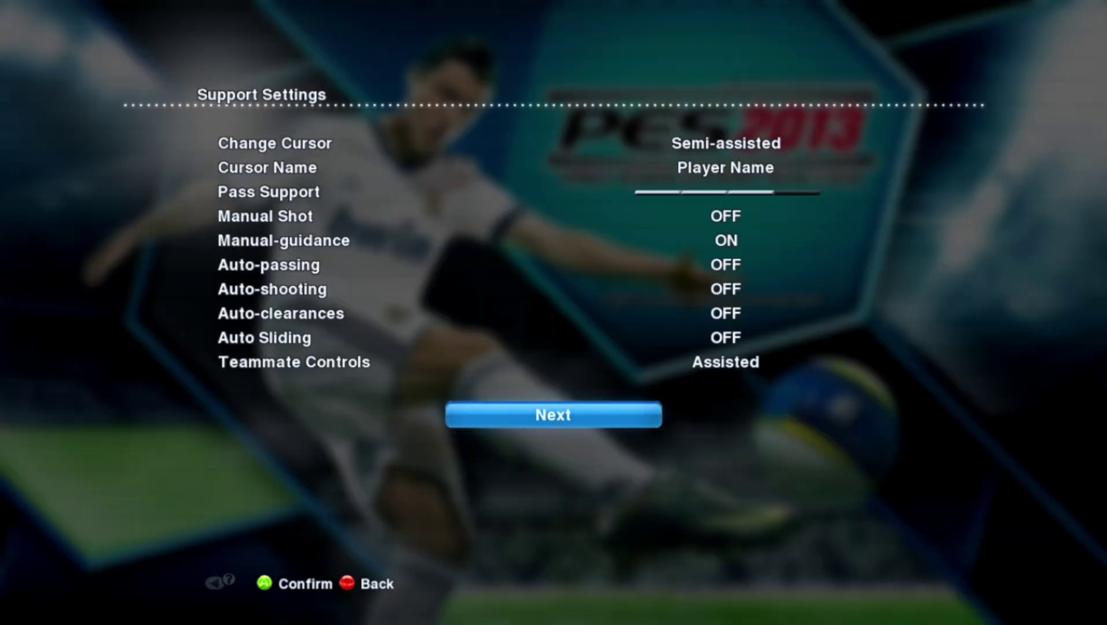
pyautogui.press('Return')
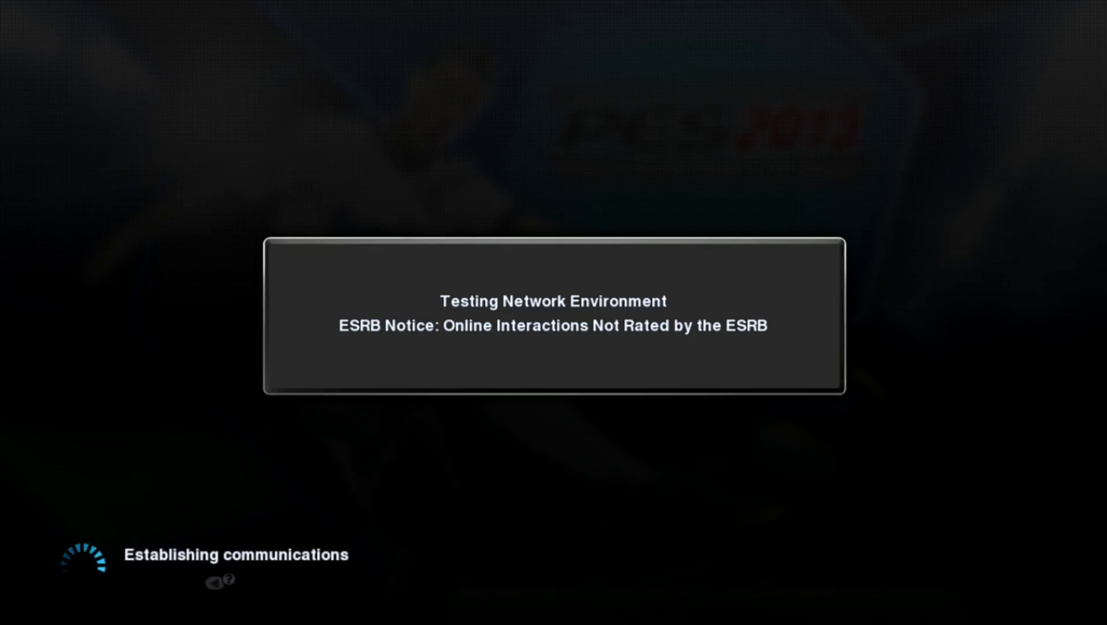
pyautogui.press('Return')
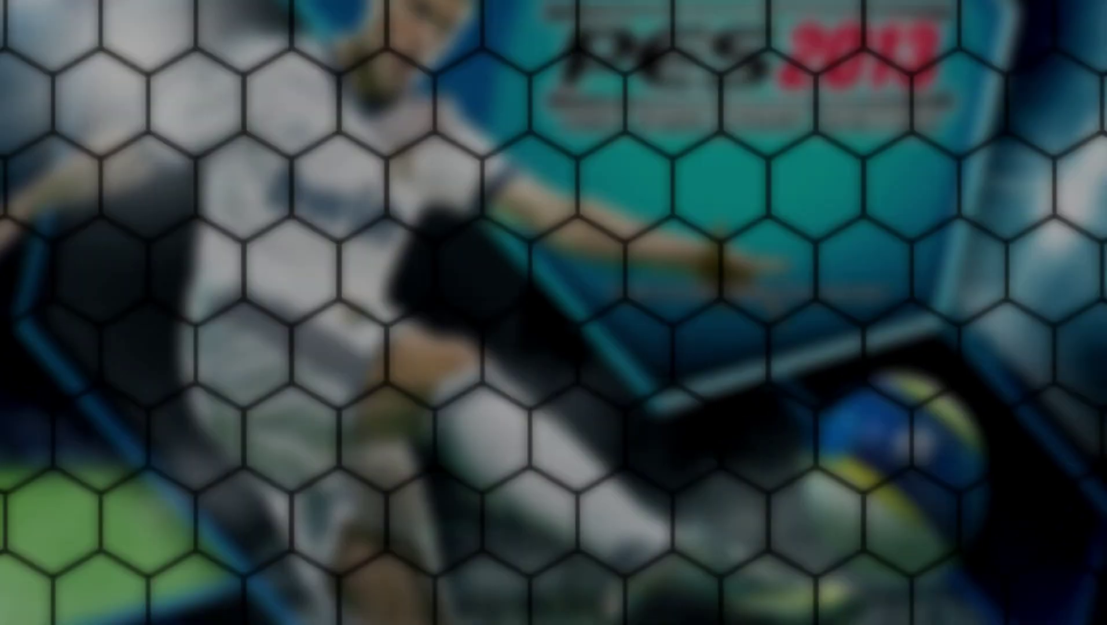